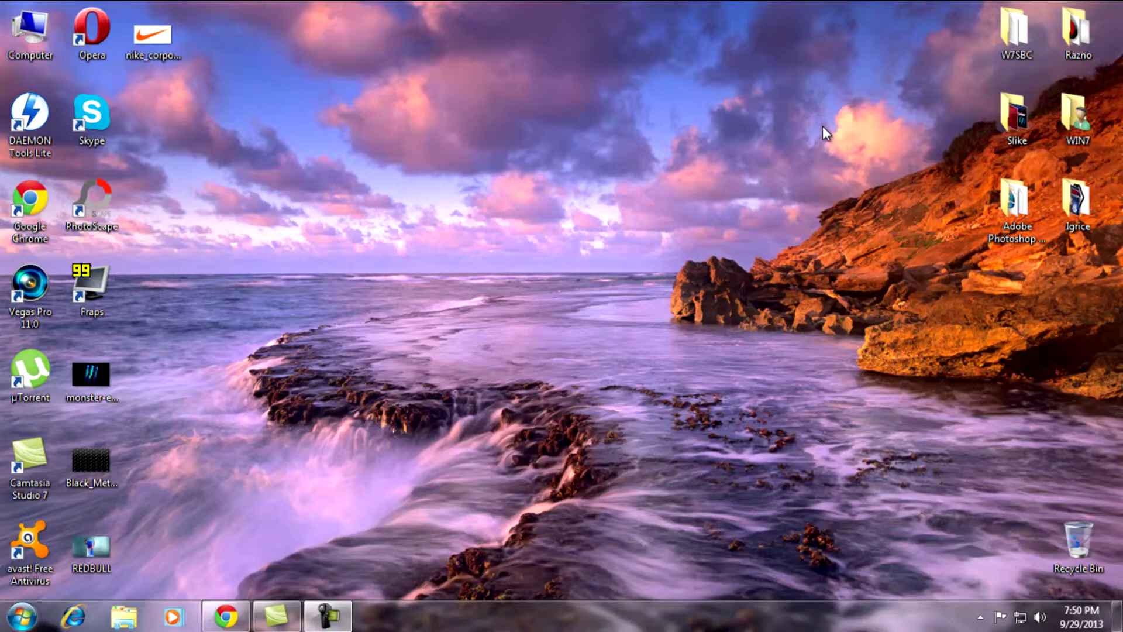
- Preview 'Moj novi banner' from the Slike folder in Photo Viewer, then close both windows
double_click(1016, 117)
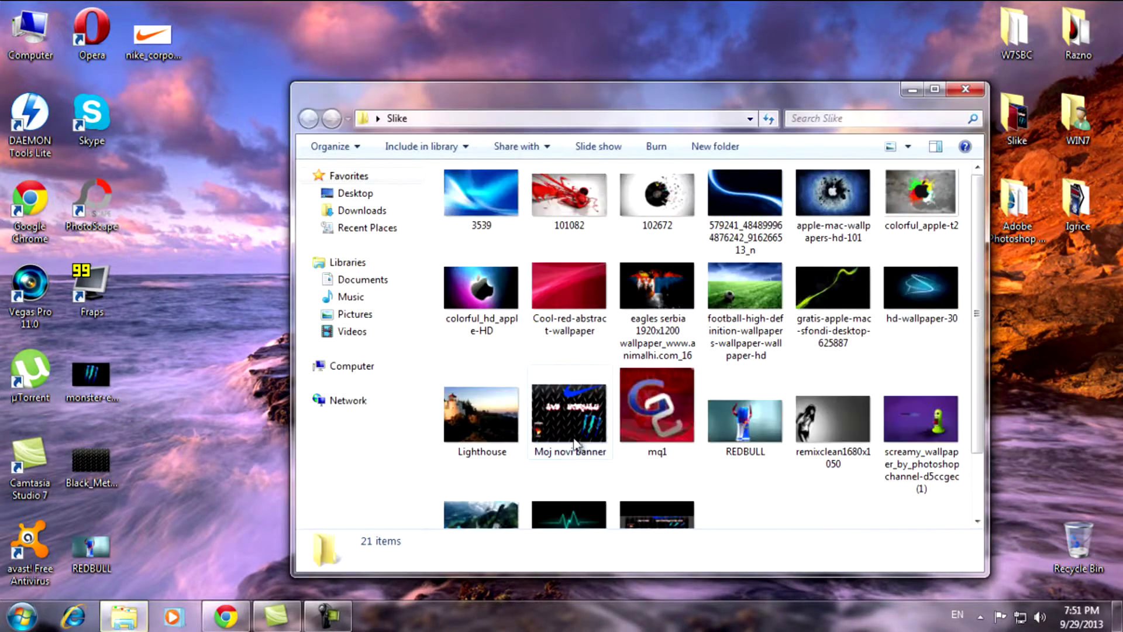
double_click(579, 416)
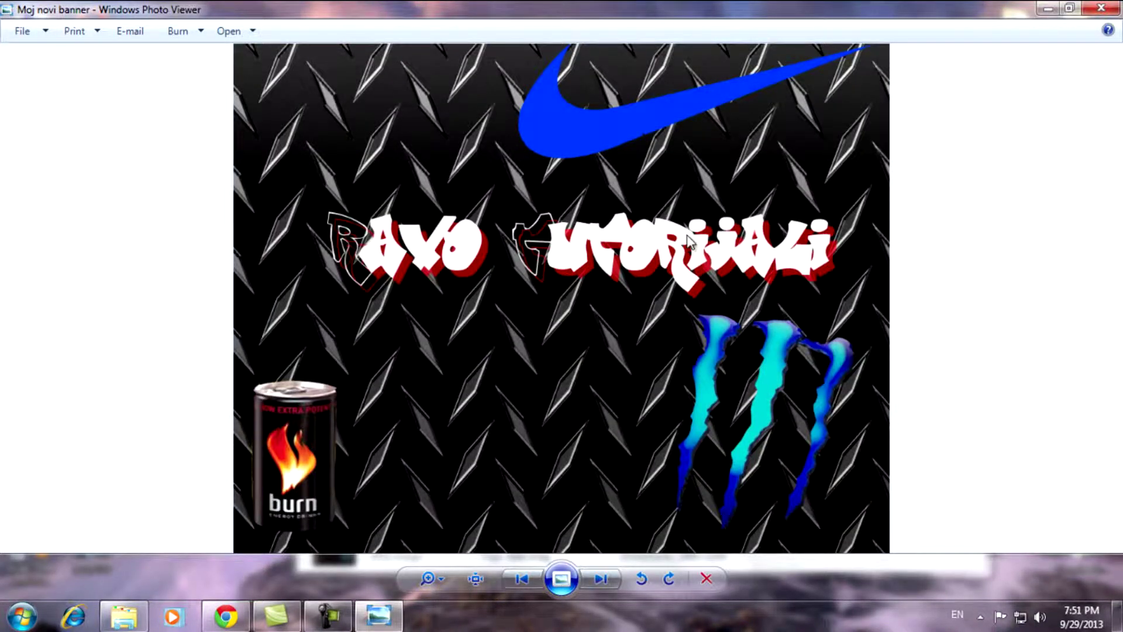
click(1101, 8)
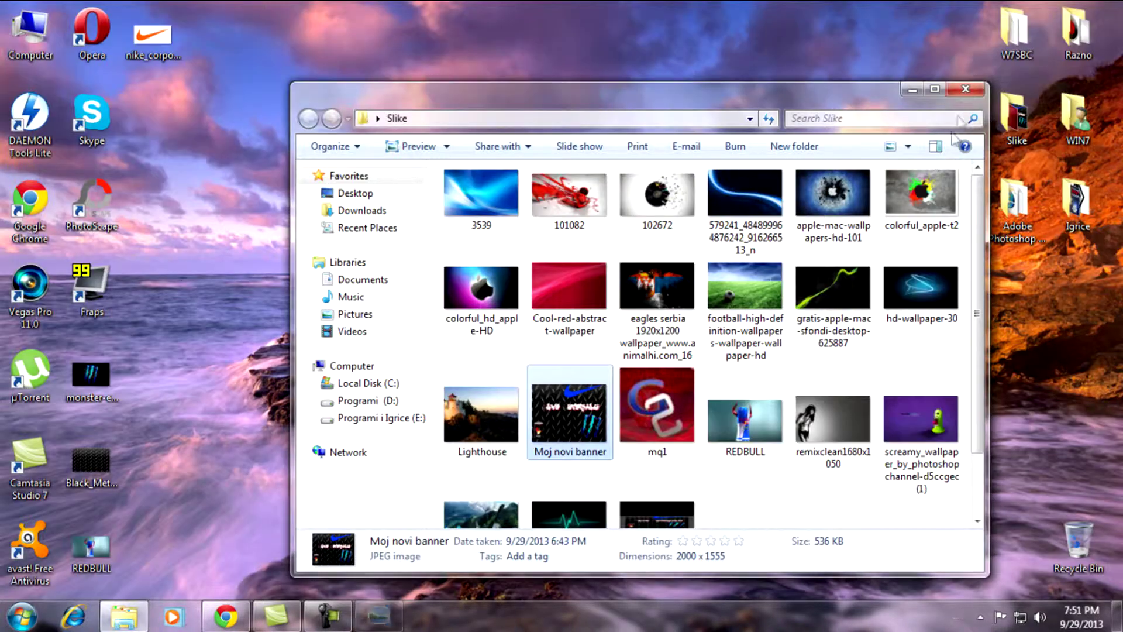
click(990, 66)
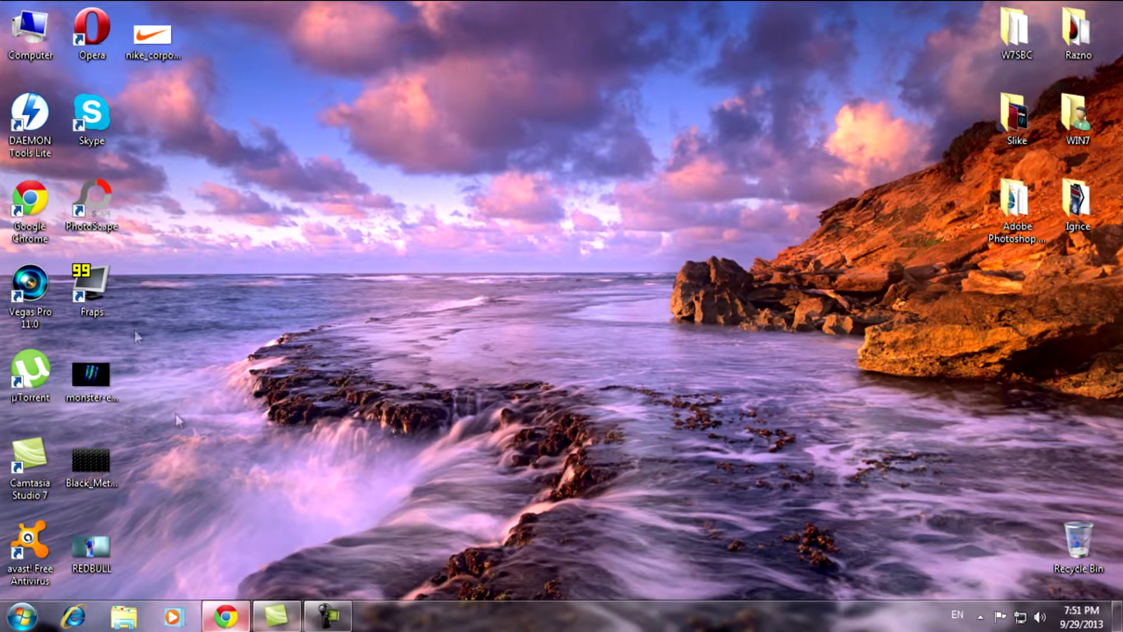
- Look through the Chrome image tabs, minimize Chrome and open the Start menu
click(225, 616)
click(82, 11)
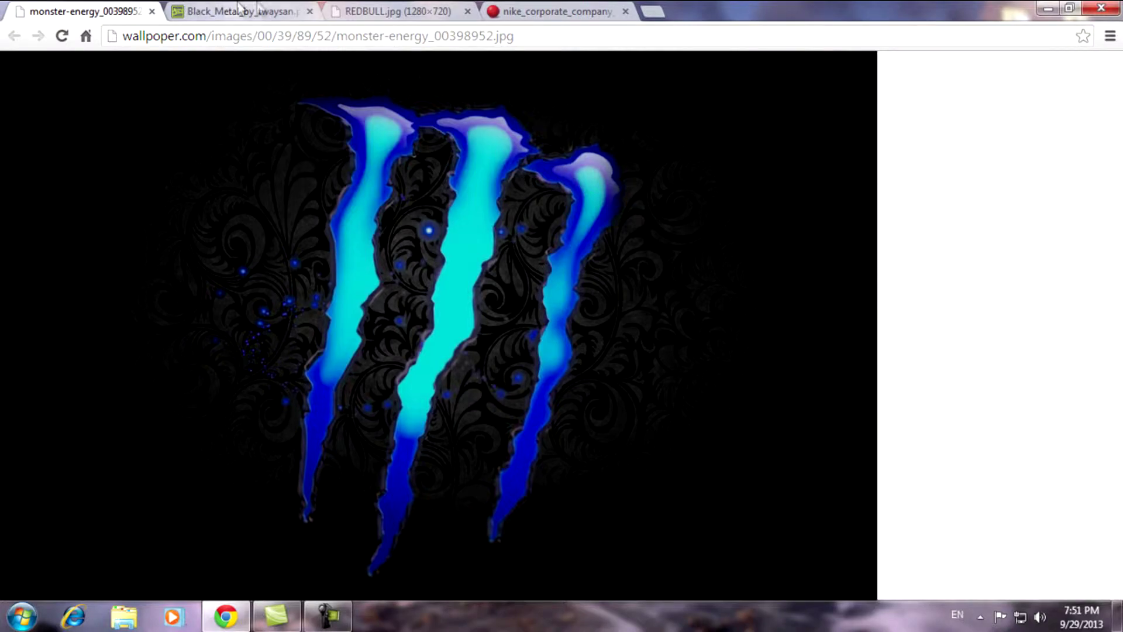
key(ctrl+Tab)
key(ctrl+Tab)
key(ctrl+Tab)
key(ctrl+Tab)
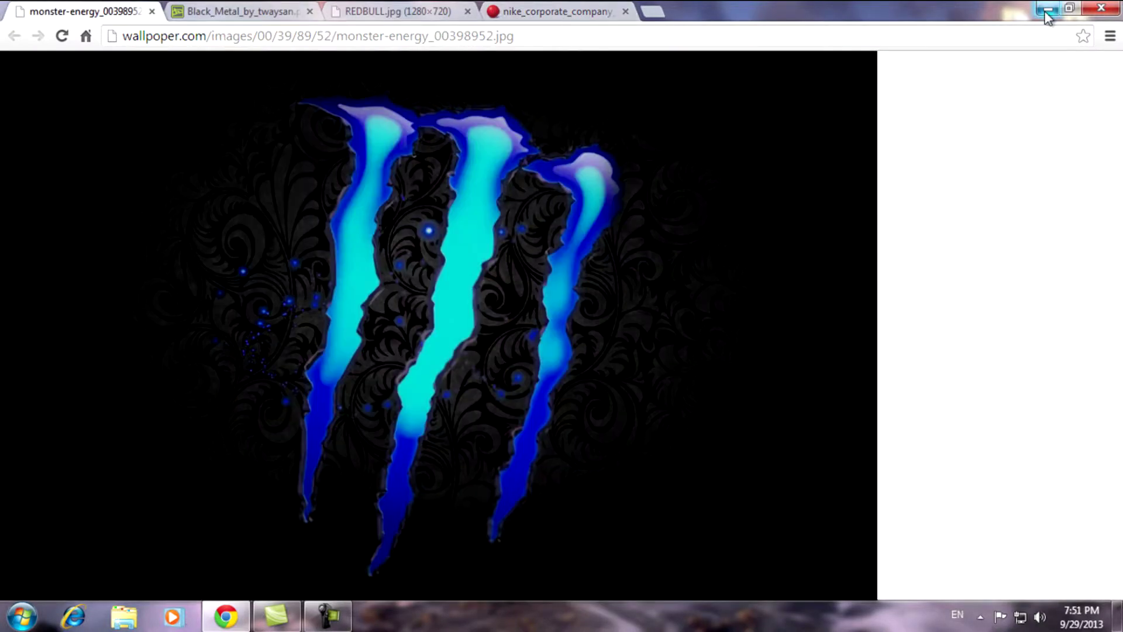
click(1047, 8)
click(21, 616)
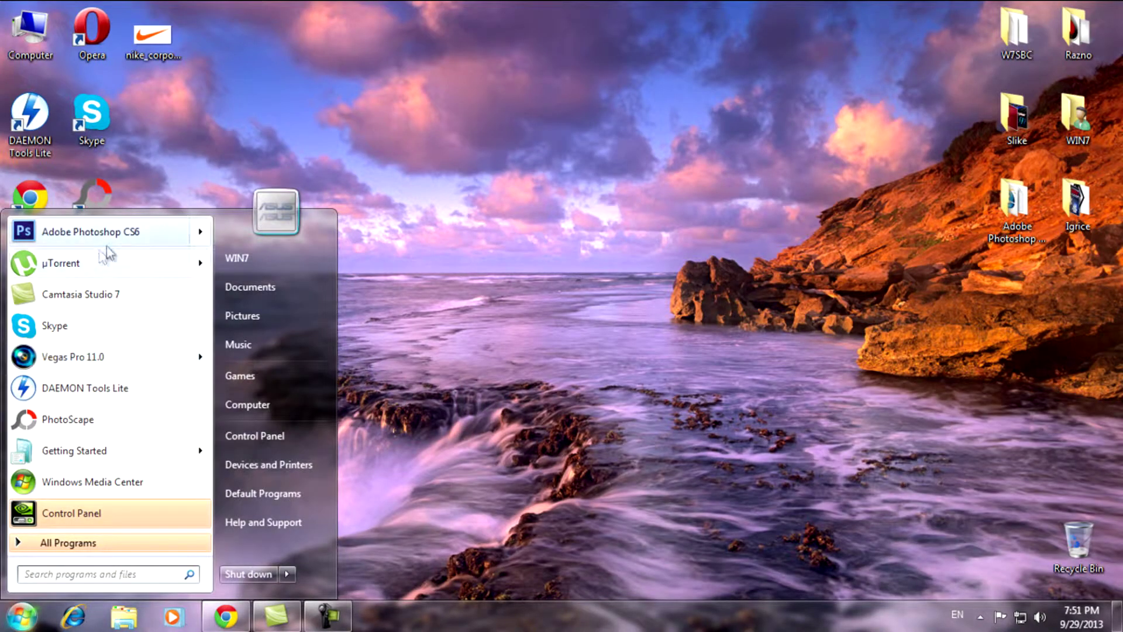
- Launch Photoshop CS6 and bring up the New document dialog (1366 × 768 px, 72 resolution)
click(408, 235)
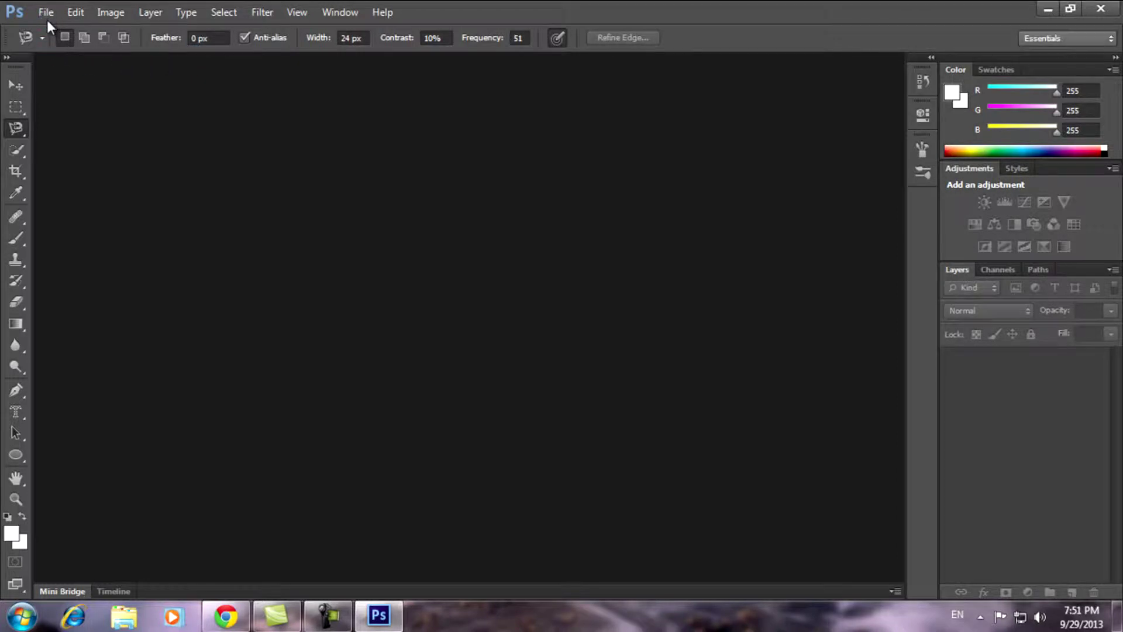
click(42, 13)
click(60, 26)
- Create the blank white Untitled-1 document at 2000 pixels wide
key(Tab)
key(Tab)
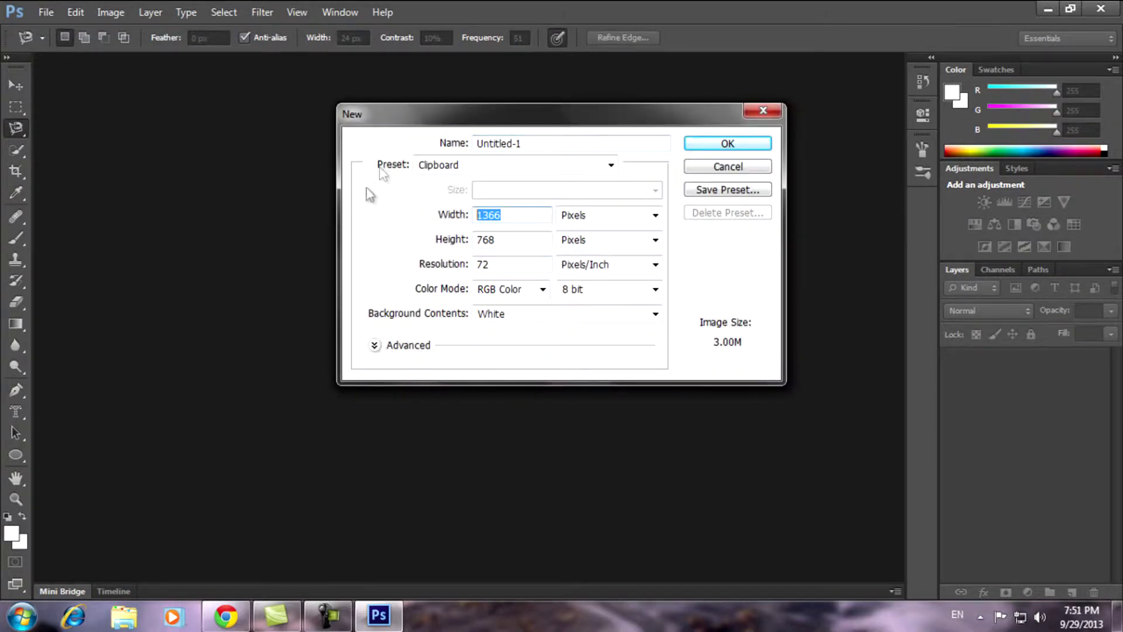
text(000)
key(Tab)
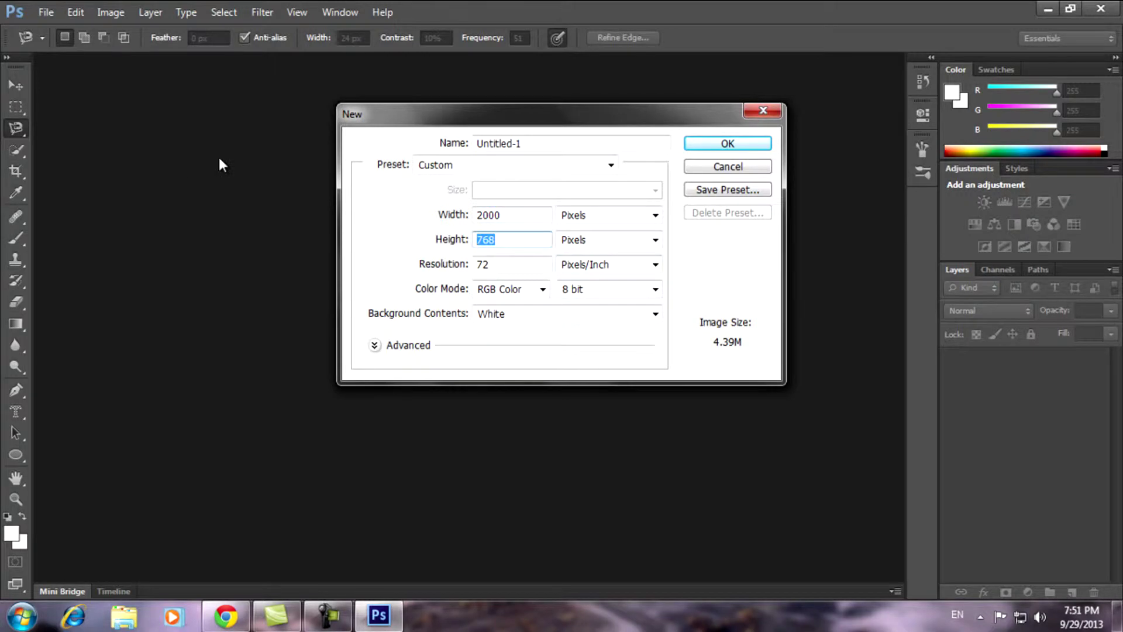
text(1555)
key(Return)
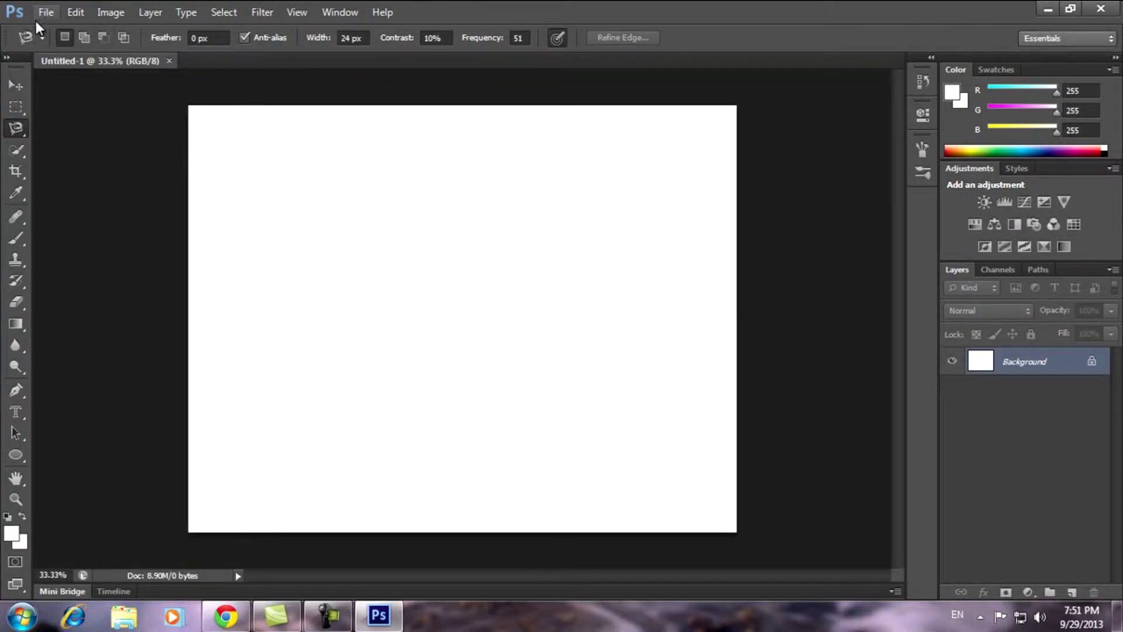
click(45, 13)
- Open the diamond-plate texture Black_Metal_by_twaysan.png
click(49, 43)
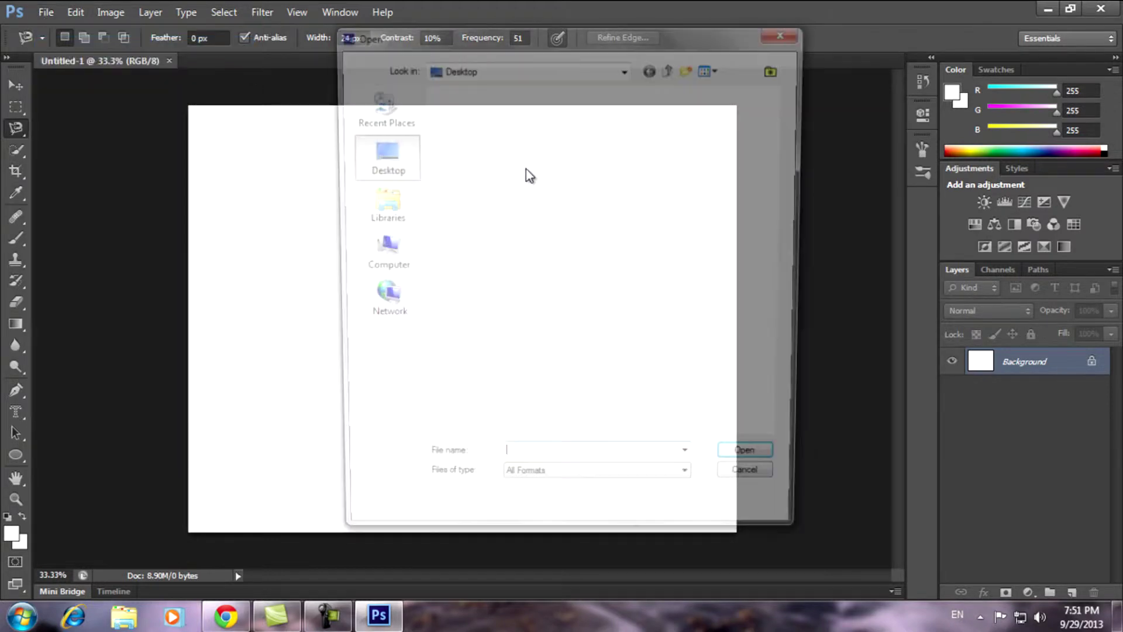
drag(780, 170, 781, 305)
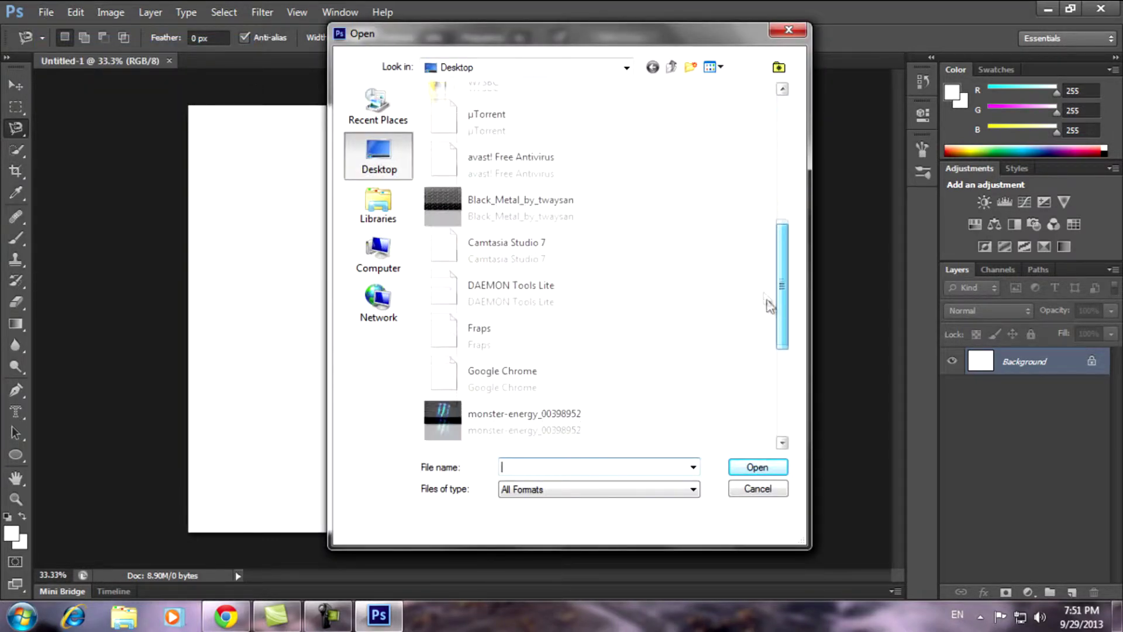
click(492, 179)
click(774, 471)
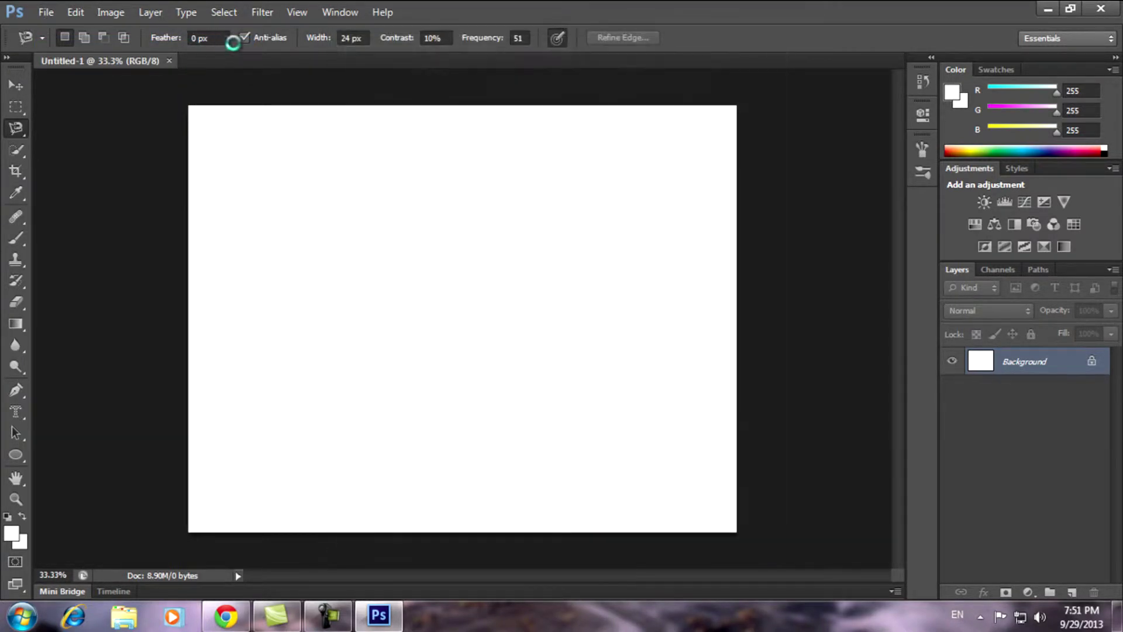
- Drag the texture into Untitled-1 as Layer 1 and scale it to cover the canvas
click(16, 86)
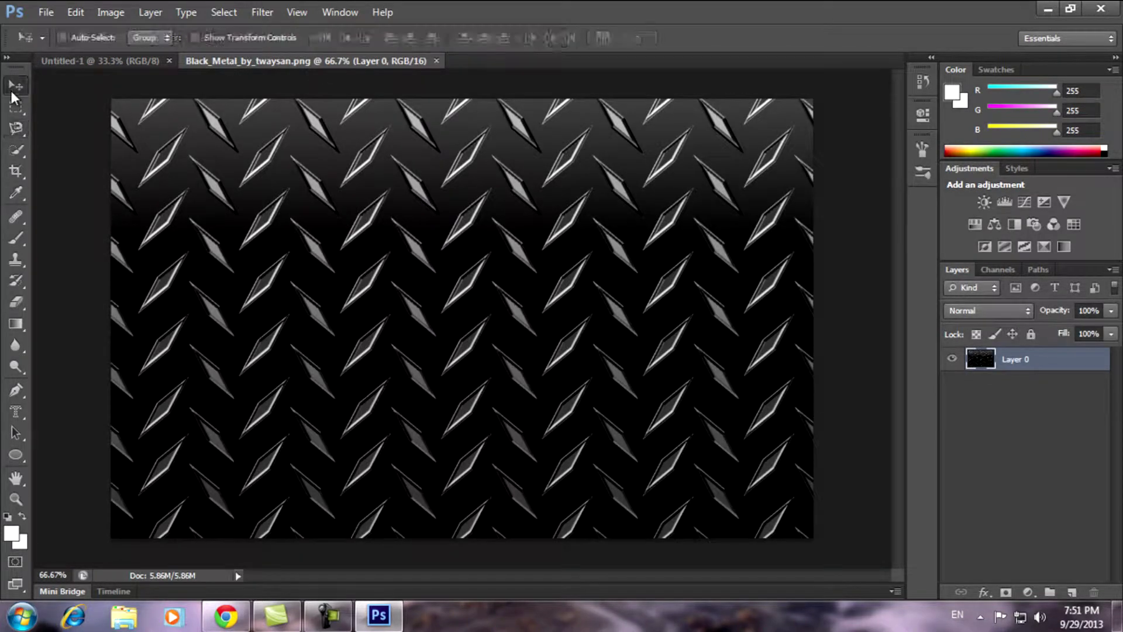
drag(734, 484, 119, 64)
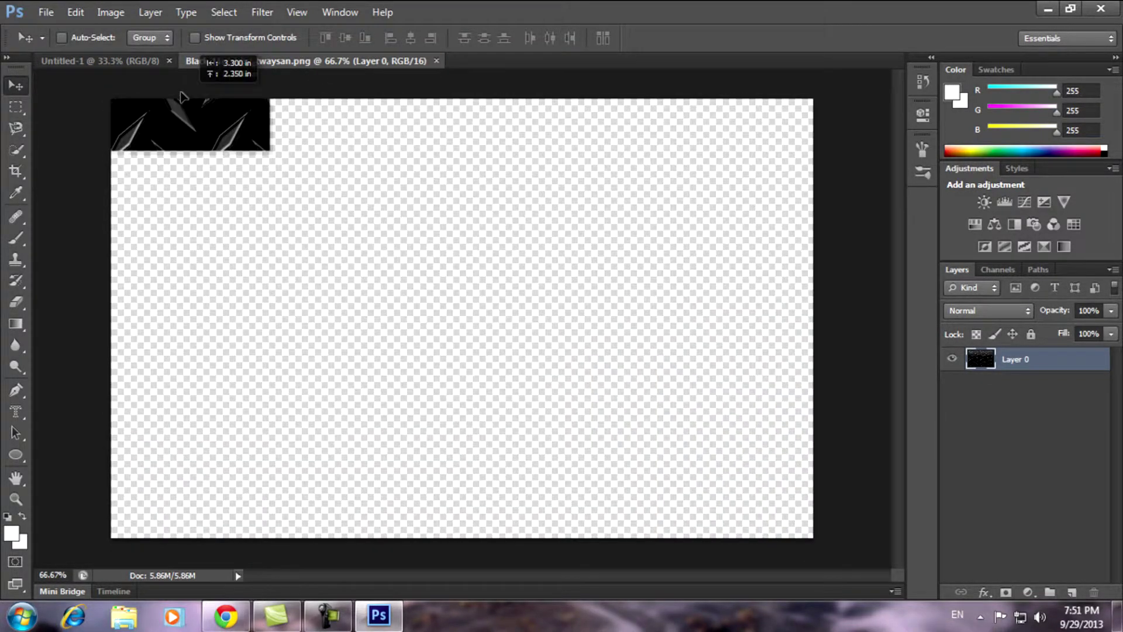
drag(119, 65, 492, 294)
click(529, 245)
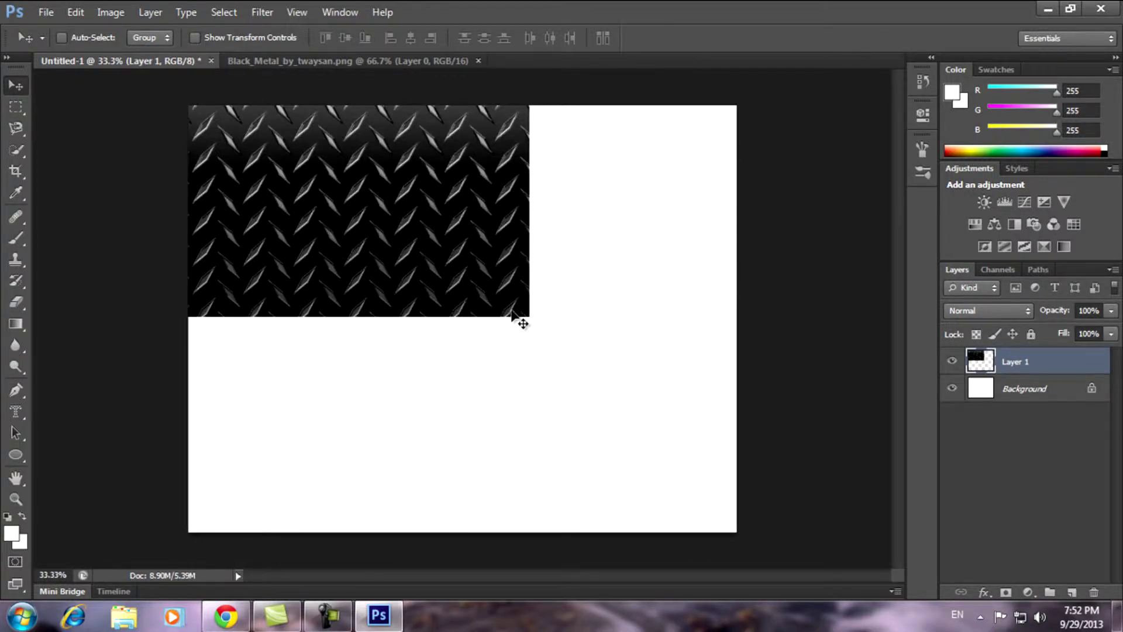
key(ctrl+t)
drag(531, 319, 750, 535)
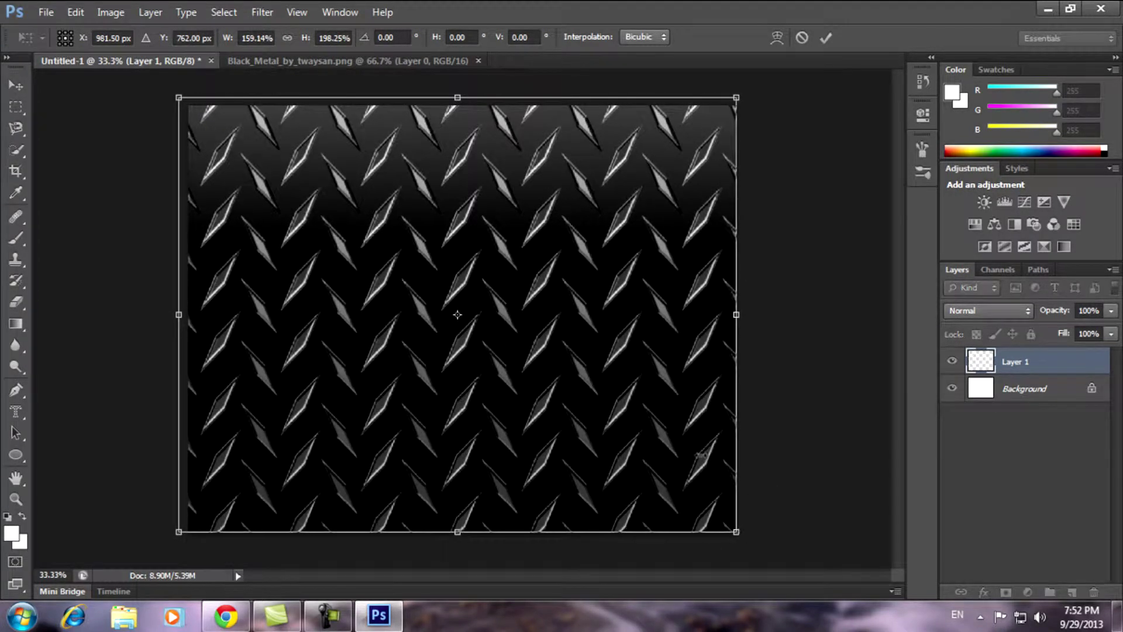
click(18, 88)
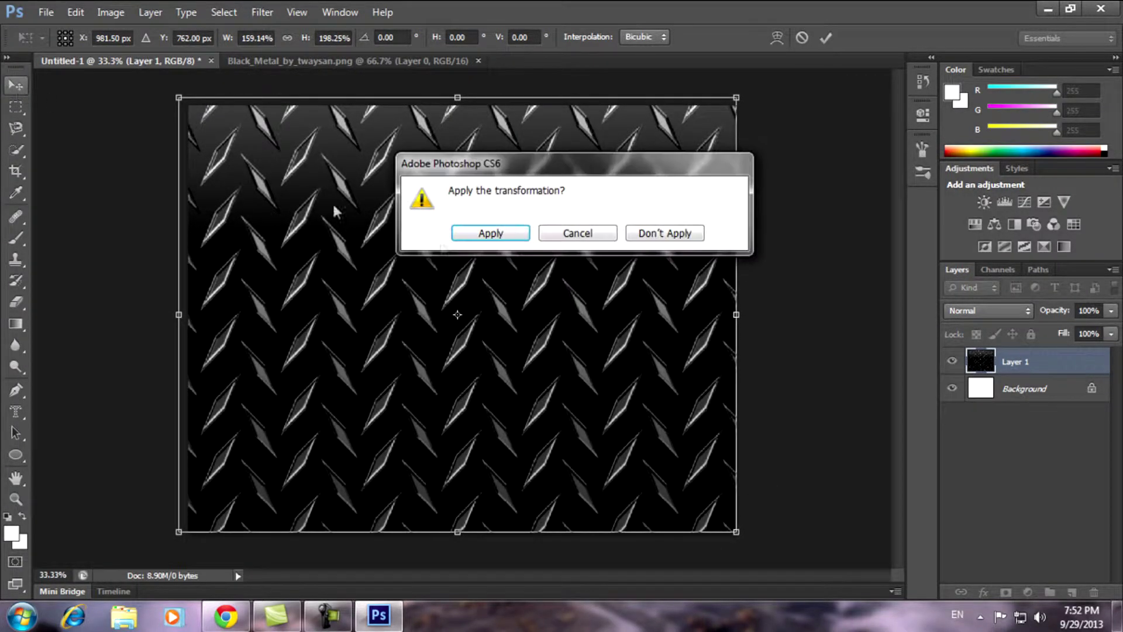
click(490, 233)
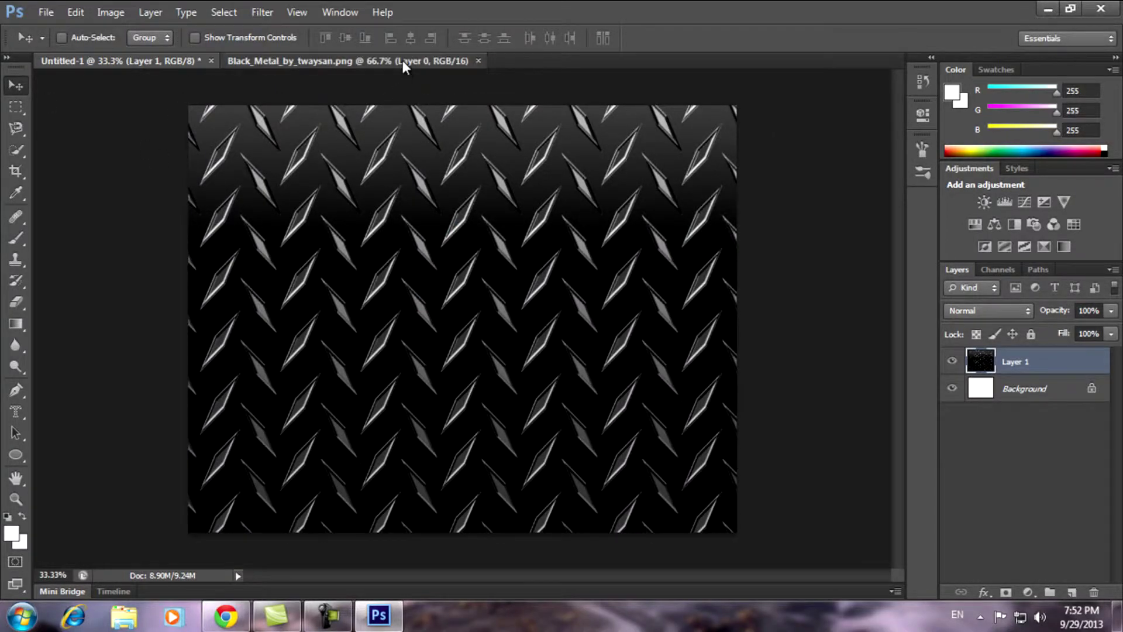
- Close the Black_Metal_by_twaysan source document
click(463, 62)
click(478, 61)
click(46, 11)
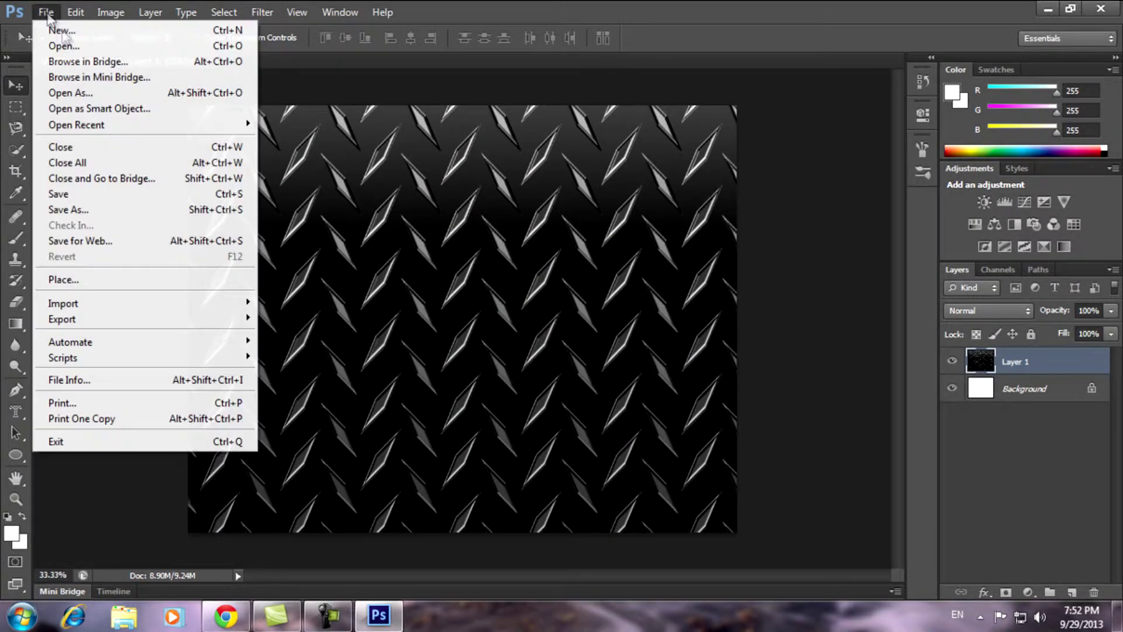
- Open the Monster claw logo image monster-energy_00398952.jpg
click(58, 46)
drag(783, 199, 794, 357)
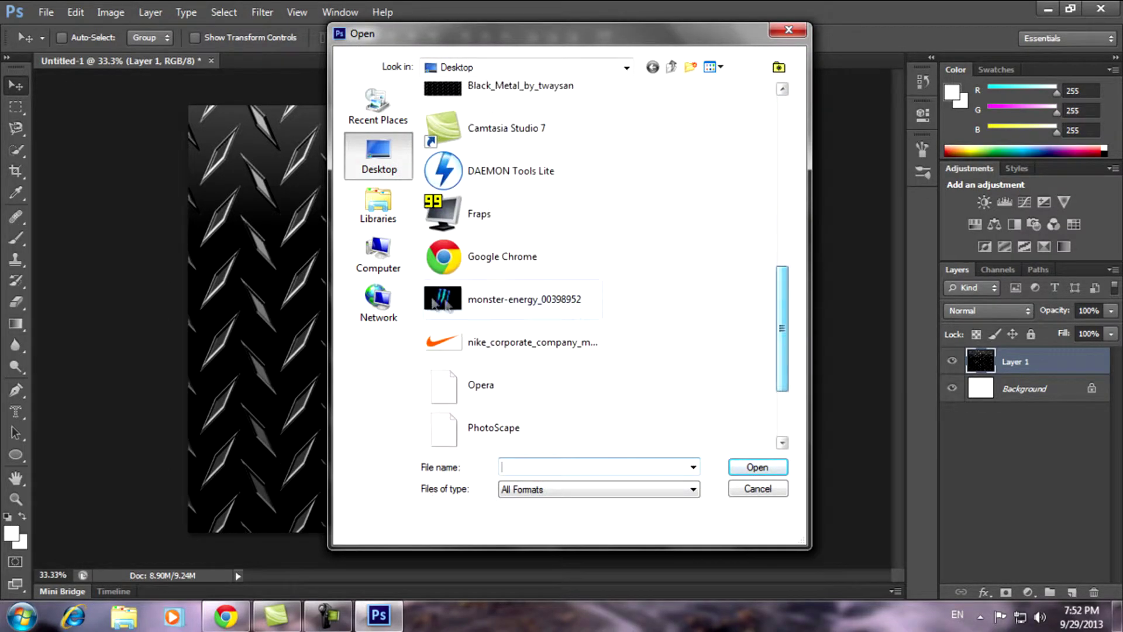
click(525, 296)
click(757, 466)
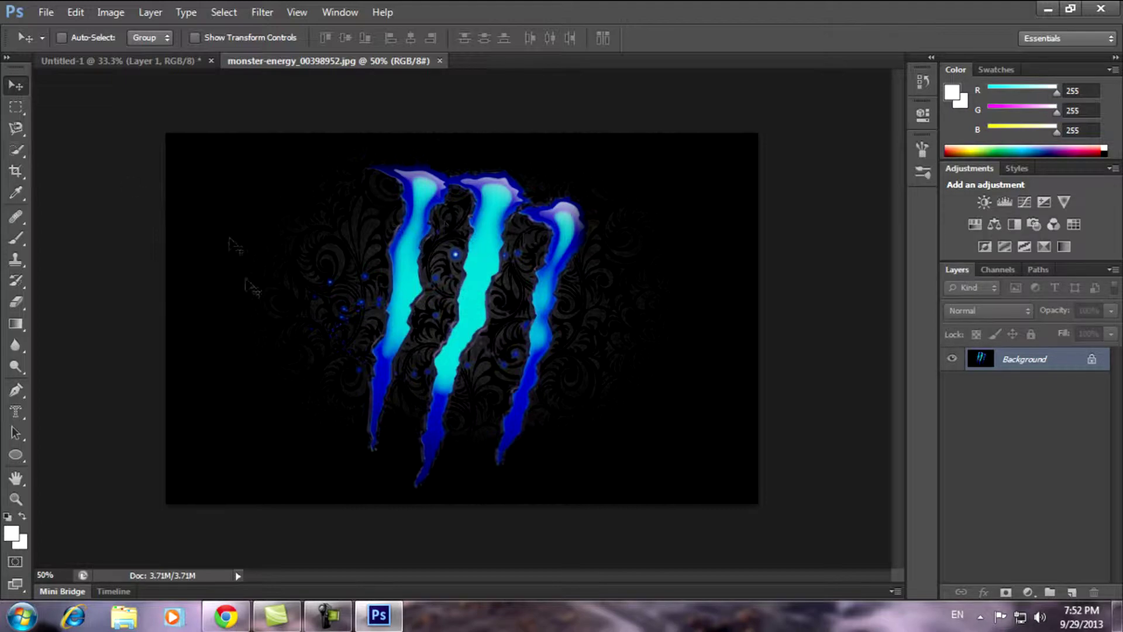
- Select the claw logo with the Magnetic Lasso Tool
click(18, 154)
click(14, 133)
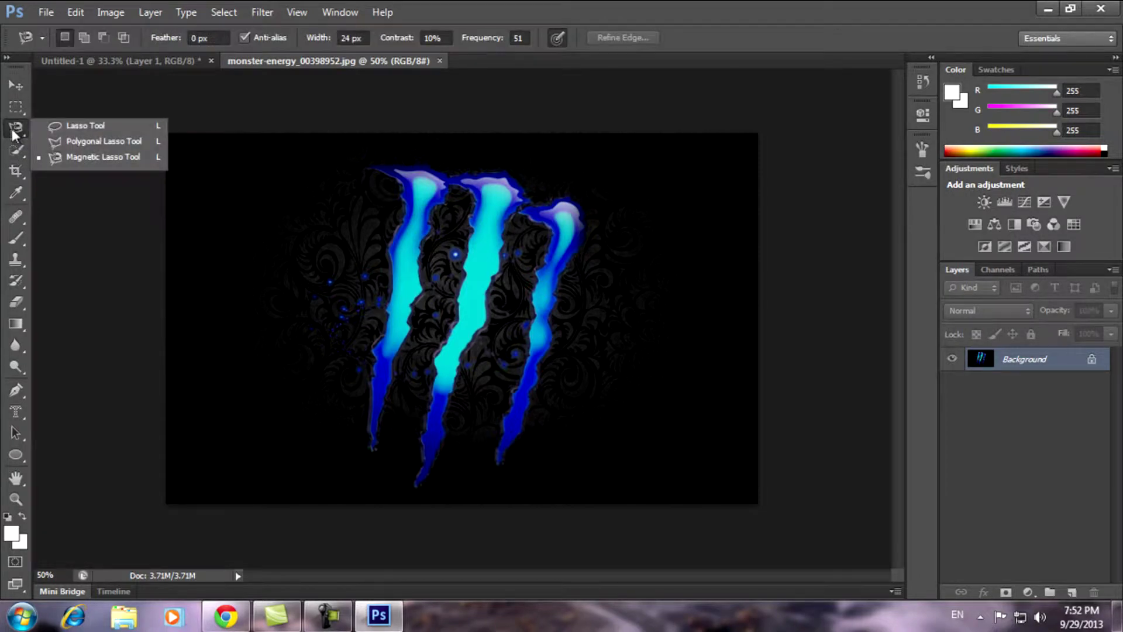
click(83, 162)
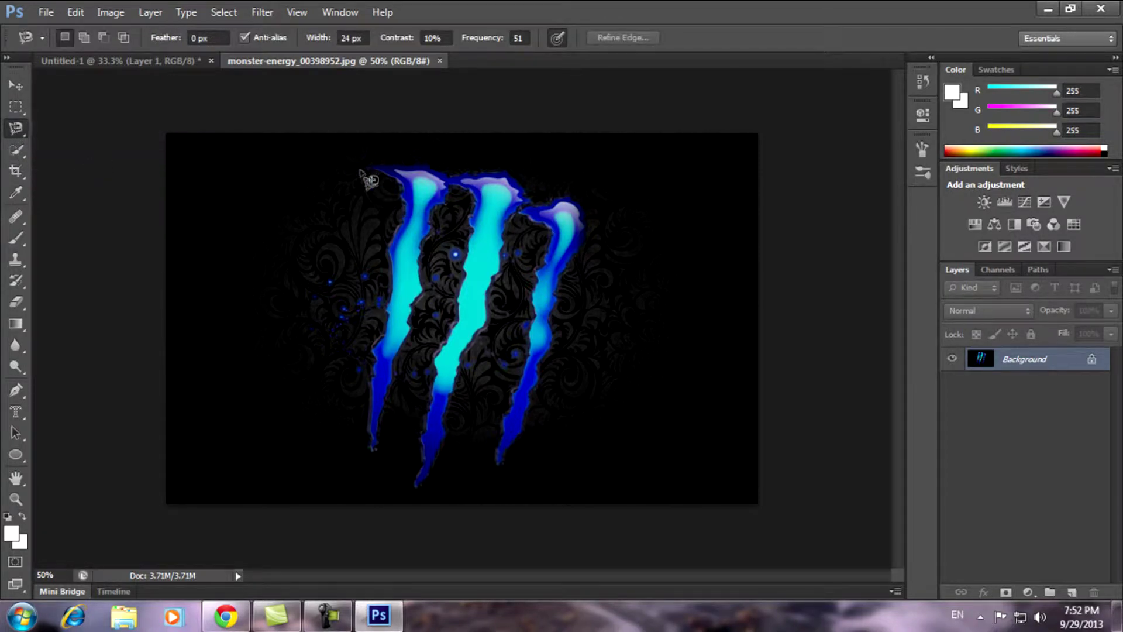
click(328, 614)
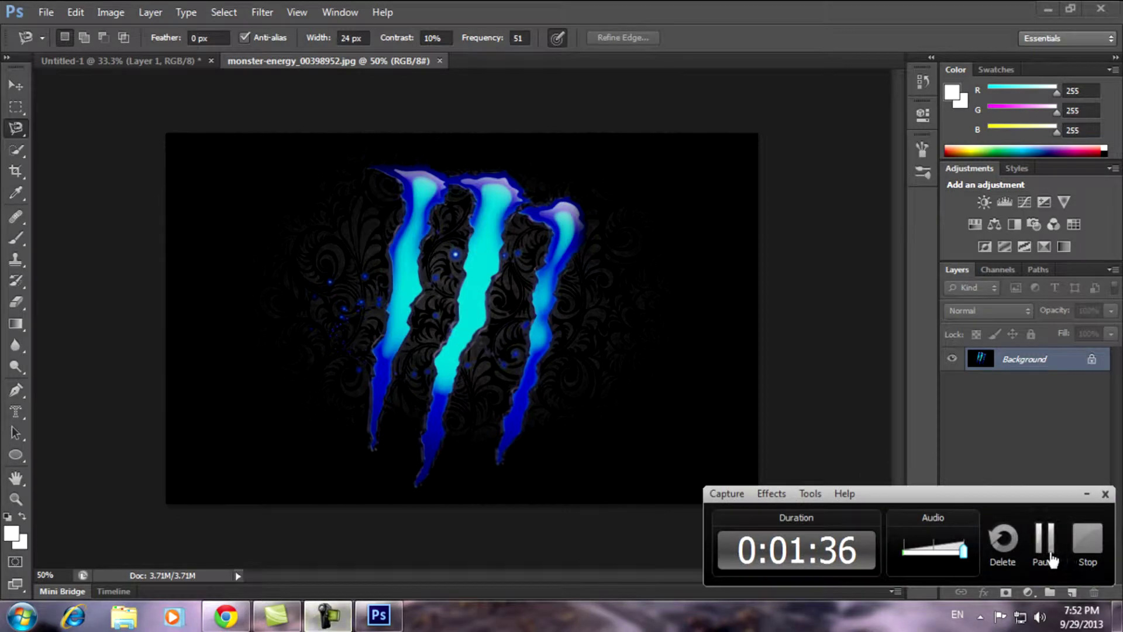
click(1044, 549)
click(327, 621)
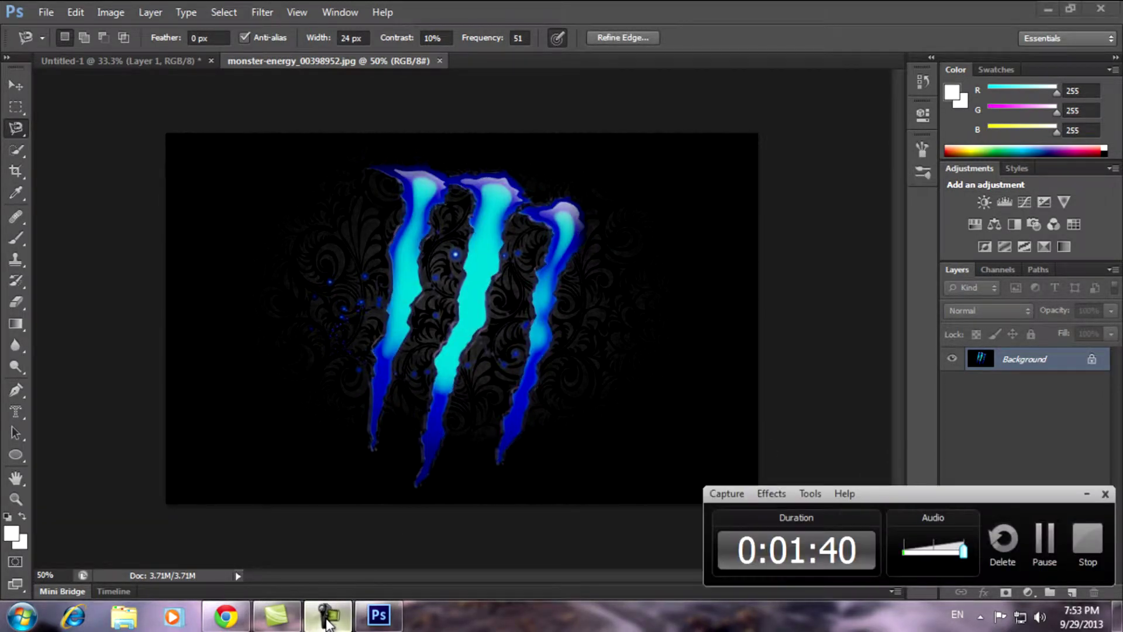
click(326, 621)
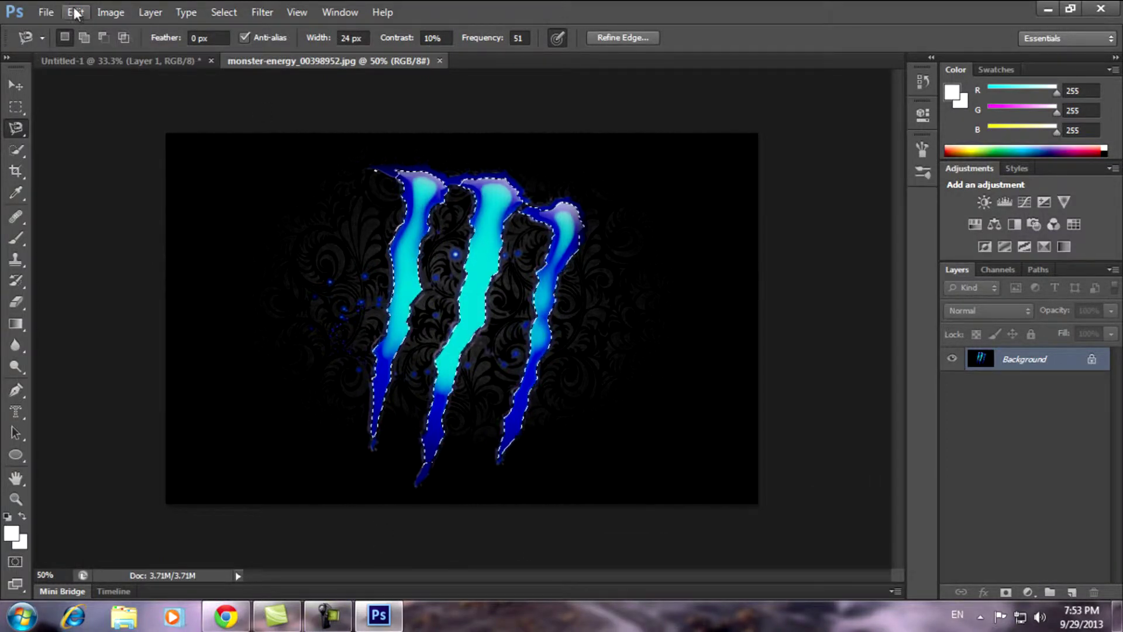
- Cut the claw logo out and return to the Untitled-1 banner
click(14, 86)
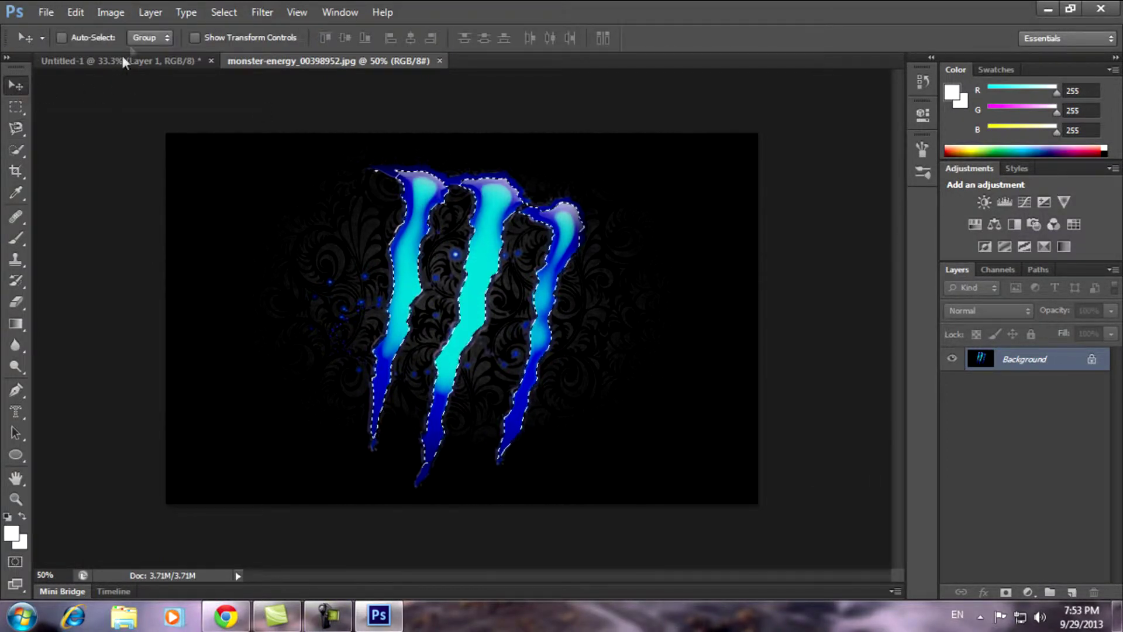
click(82, 13)
click(103, 92)
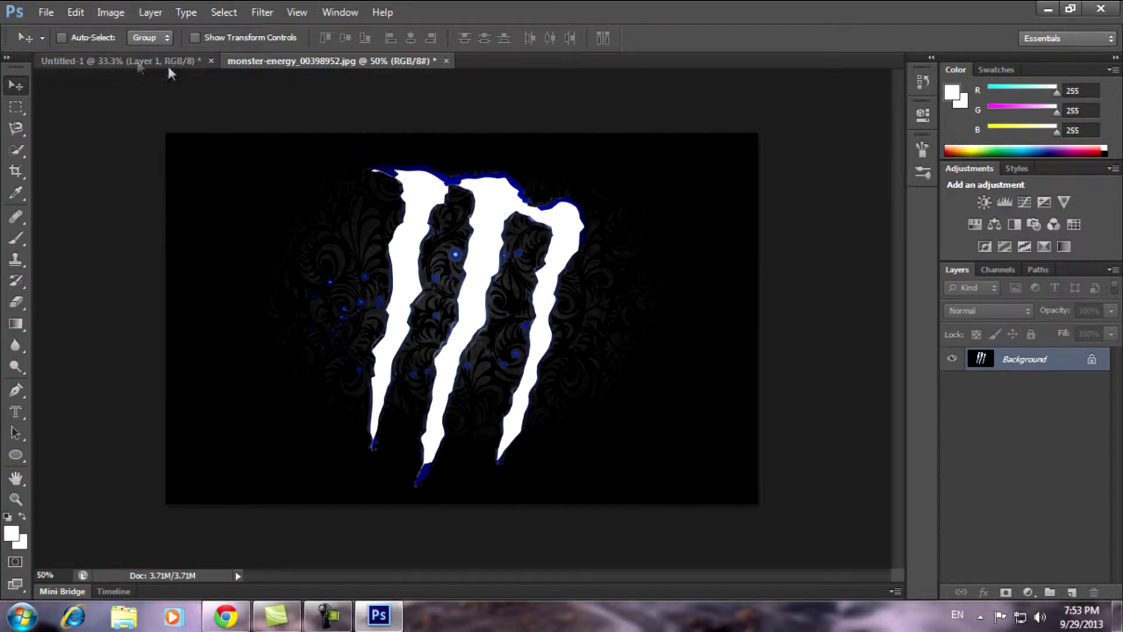
click(90, 61)
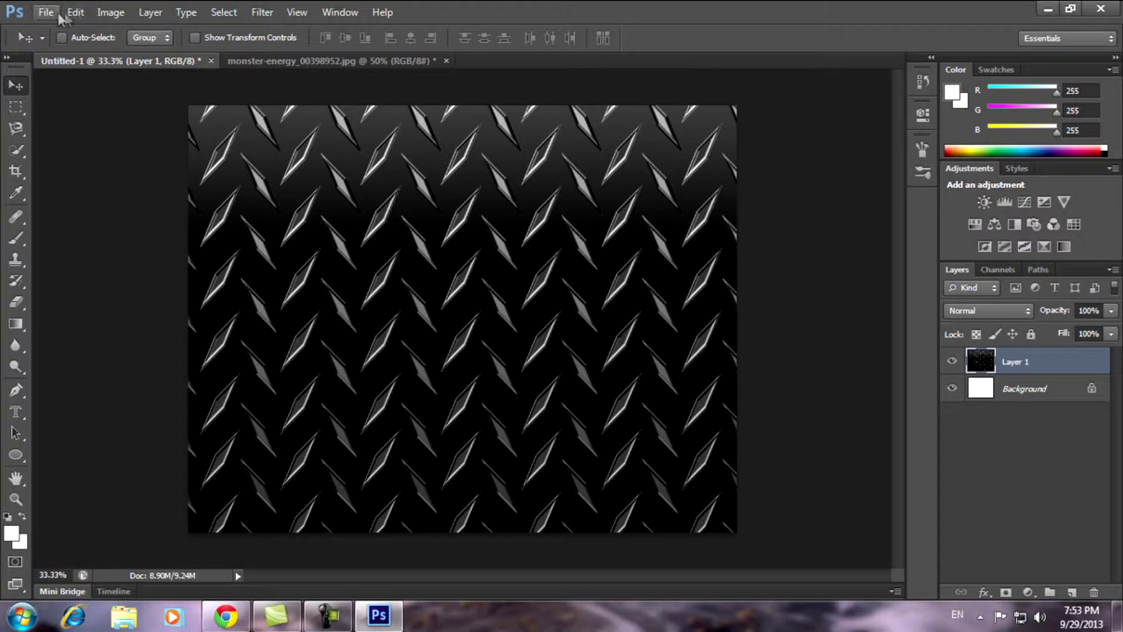
- Paste the claw logo as Layer 2 and move it to the banner's lower right
click(75, 12)
click(146, 139)
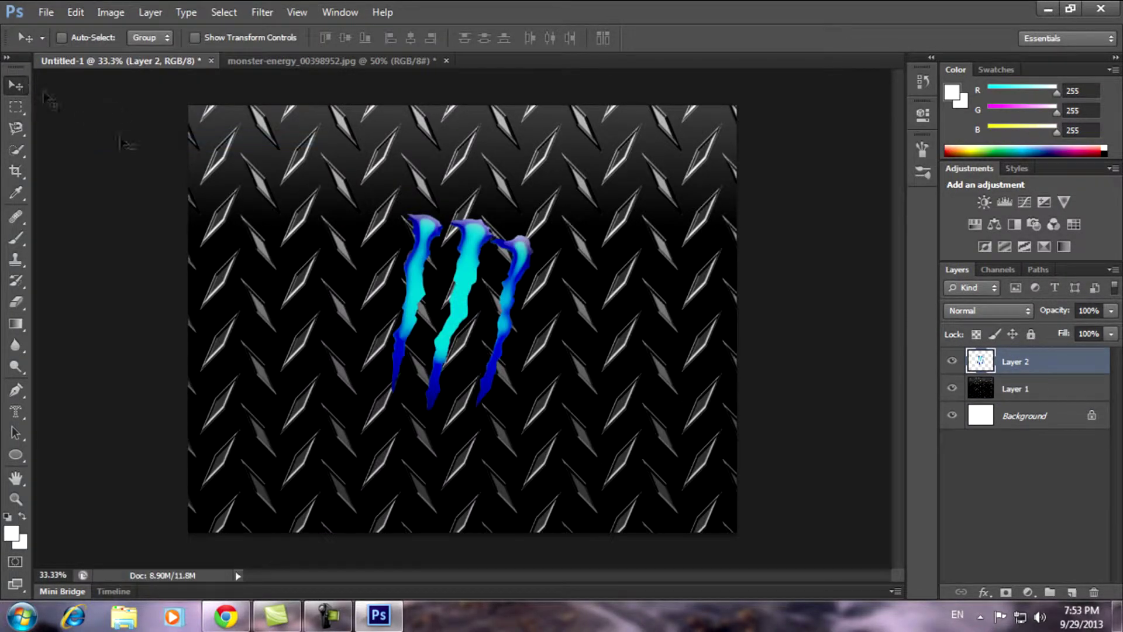
drag(459, 301, 621, 393)
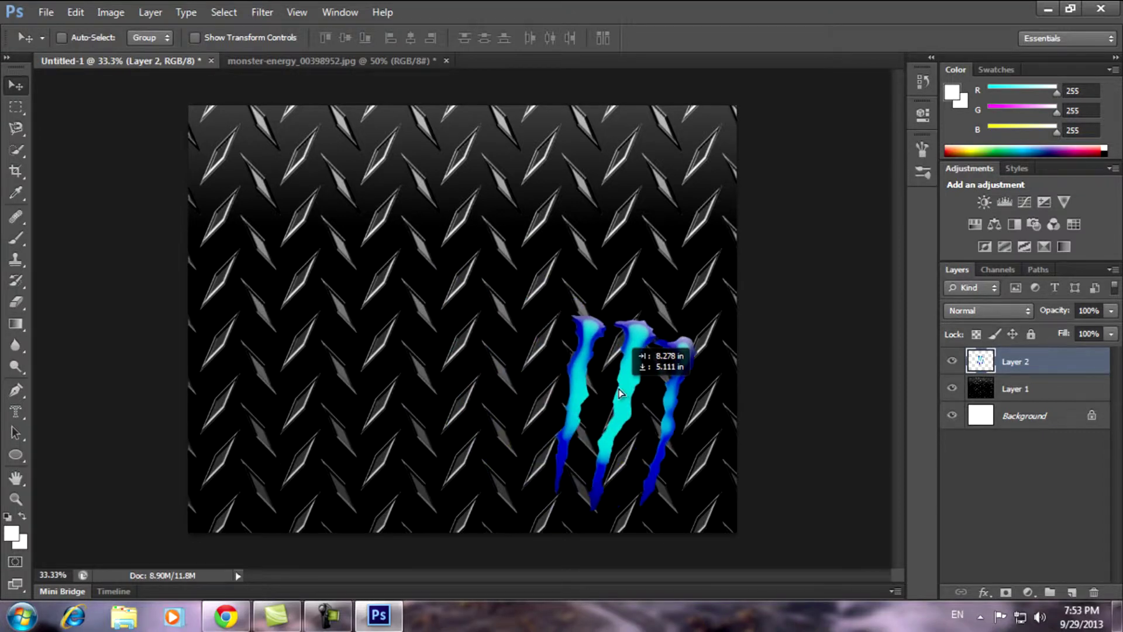
drag(620, 393, 617, 411)
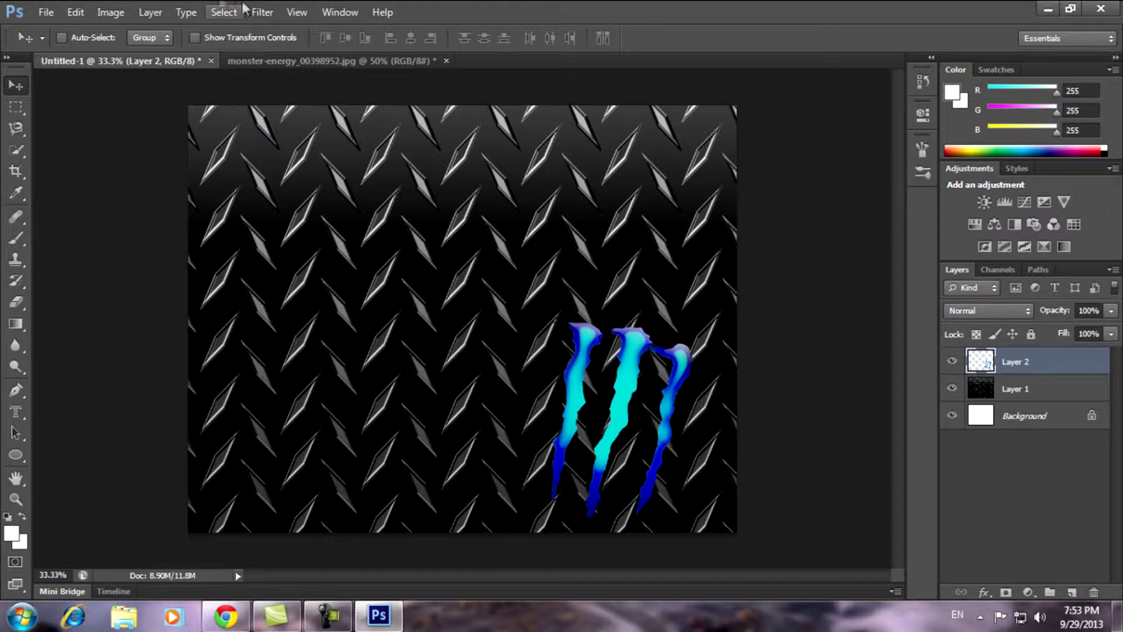
- Close the monster-energy image without saving
click(404, 61)
click(446, 61)
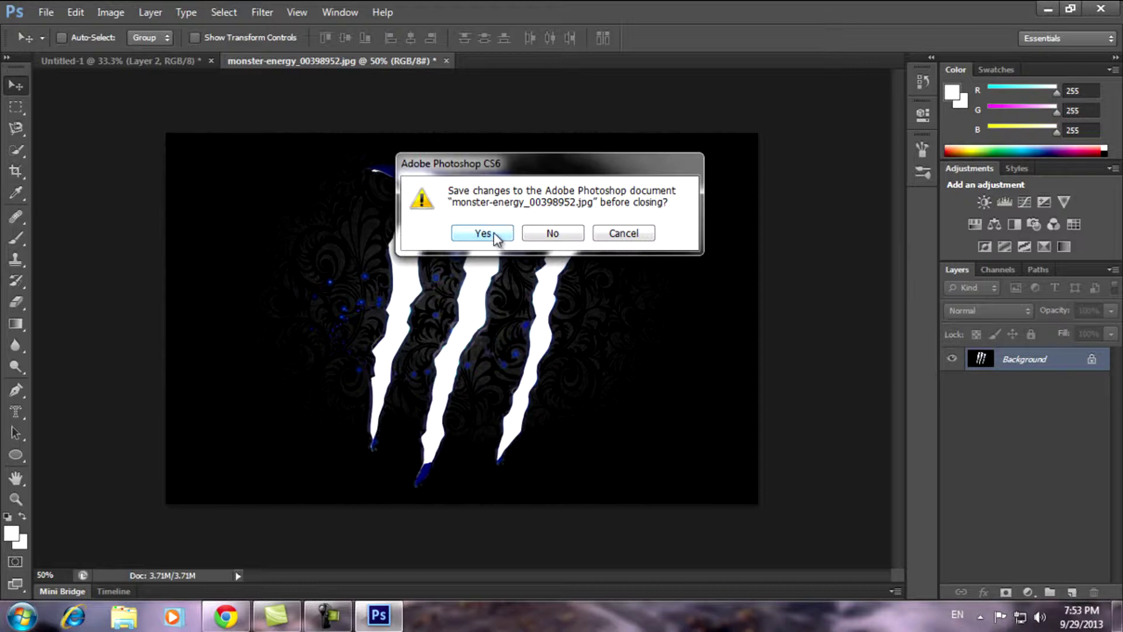
click(553, 233)
- Open the Nike swoosh JPG from the Desktop and pick the Magnetic Lasso Tool
click(39, 12)
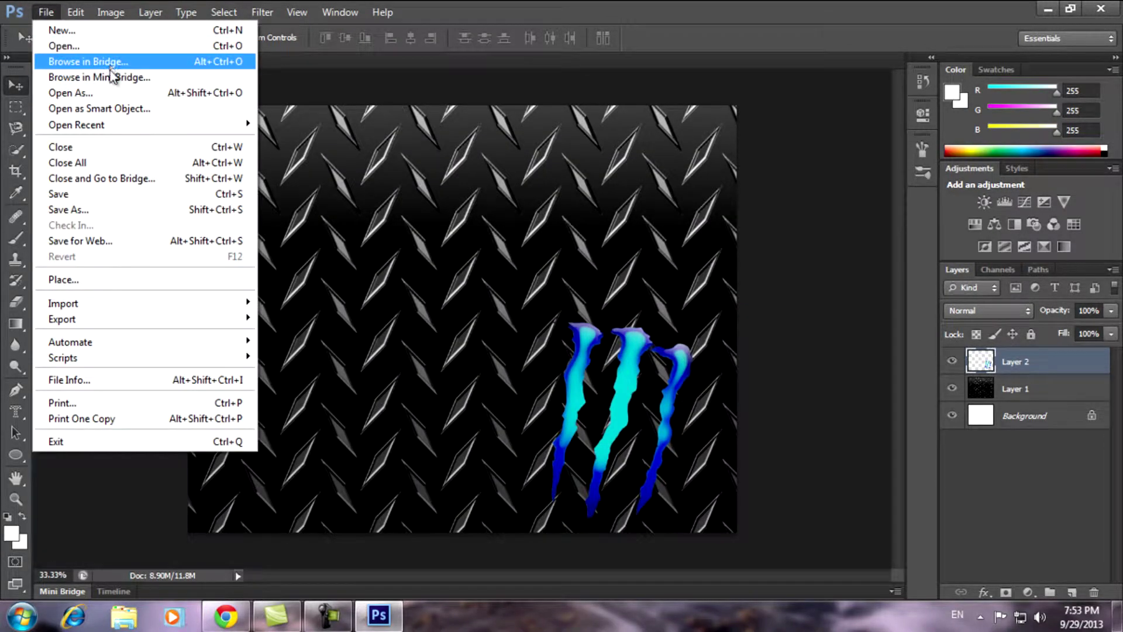
click(69, 46)
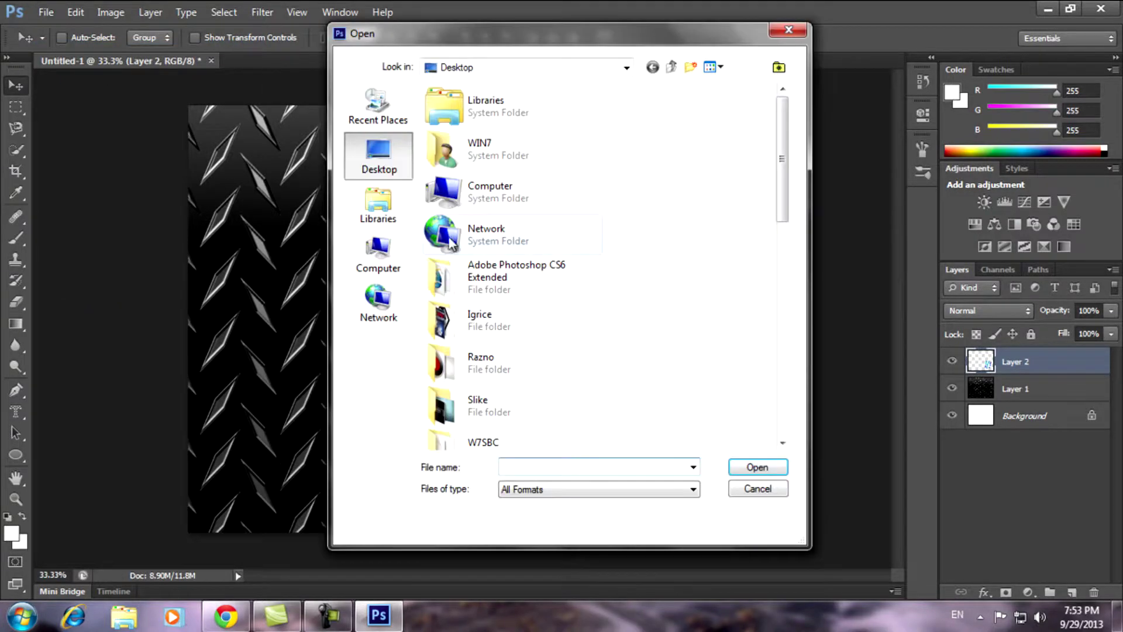
drag(781, 191, 776, 363)
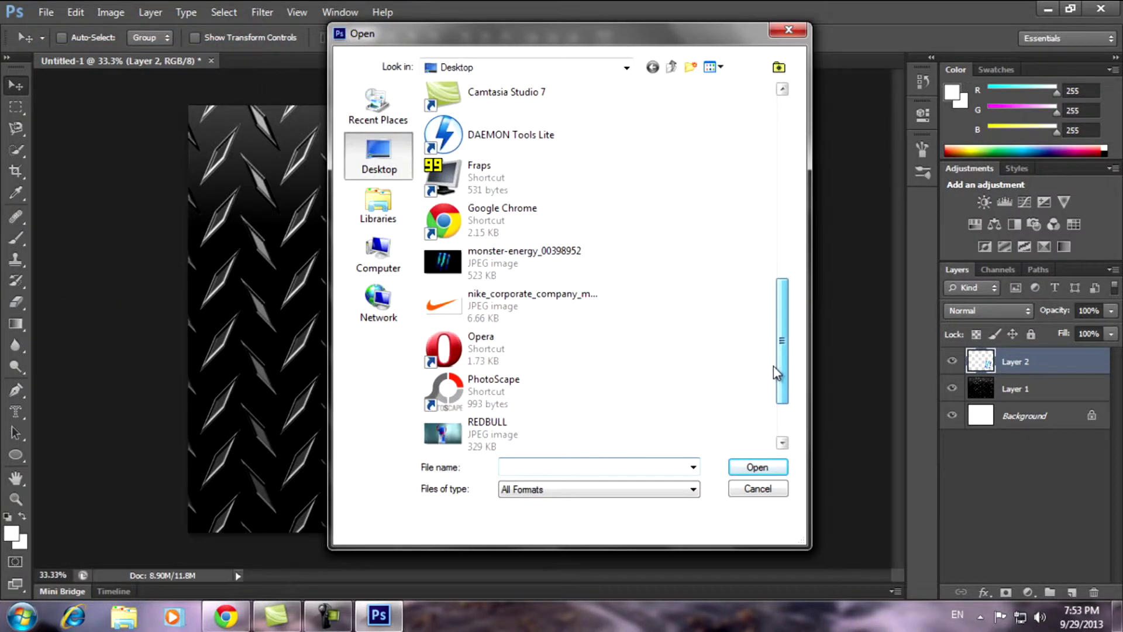
drag(777, 363, 773, 372)
double_click(511, 312)
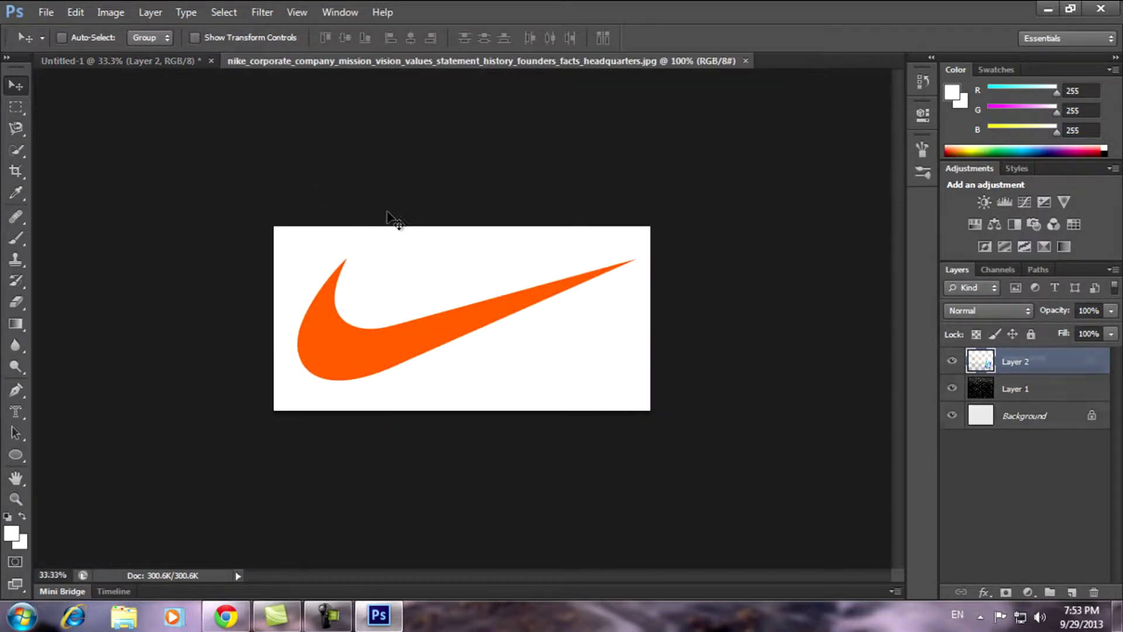
right_click(15, 129)
click(77, 161)
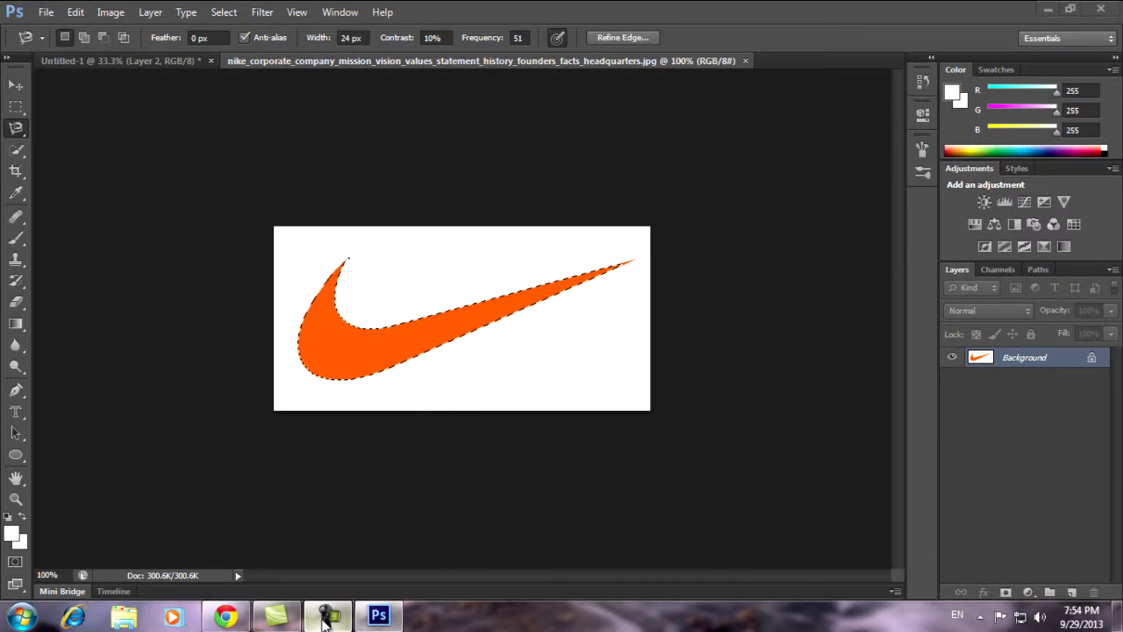
- Cut the lassoed Nike swoosh and paste it into the banner as Layer 3
click(323, 620)
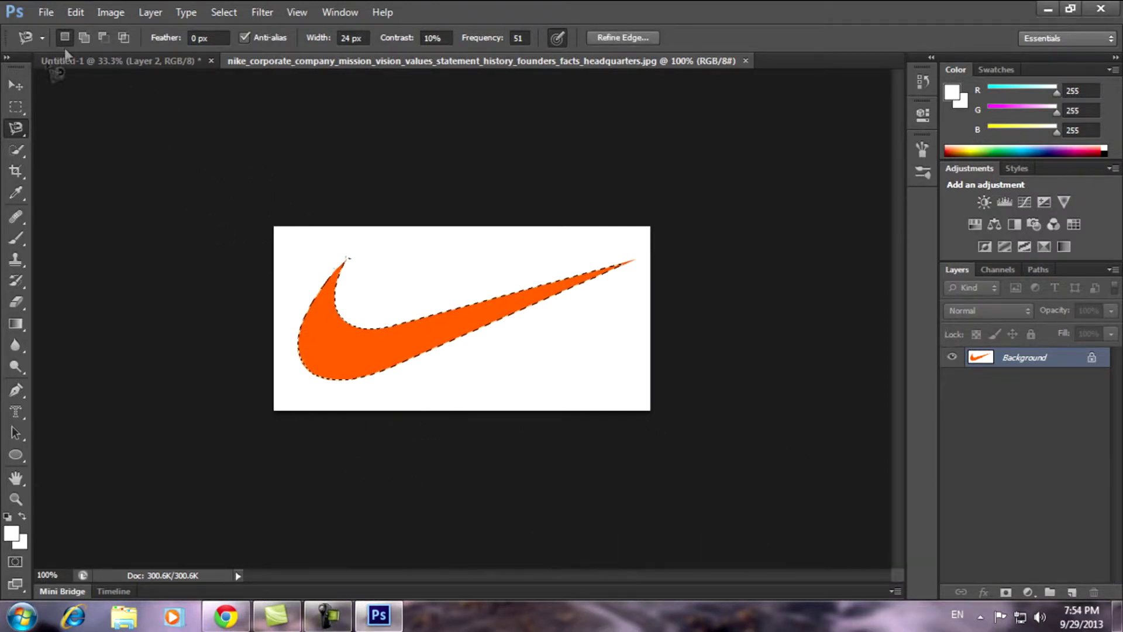
click(16, 85)
click(75, 11)
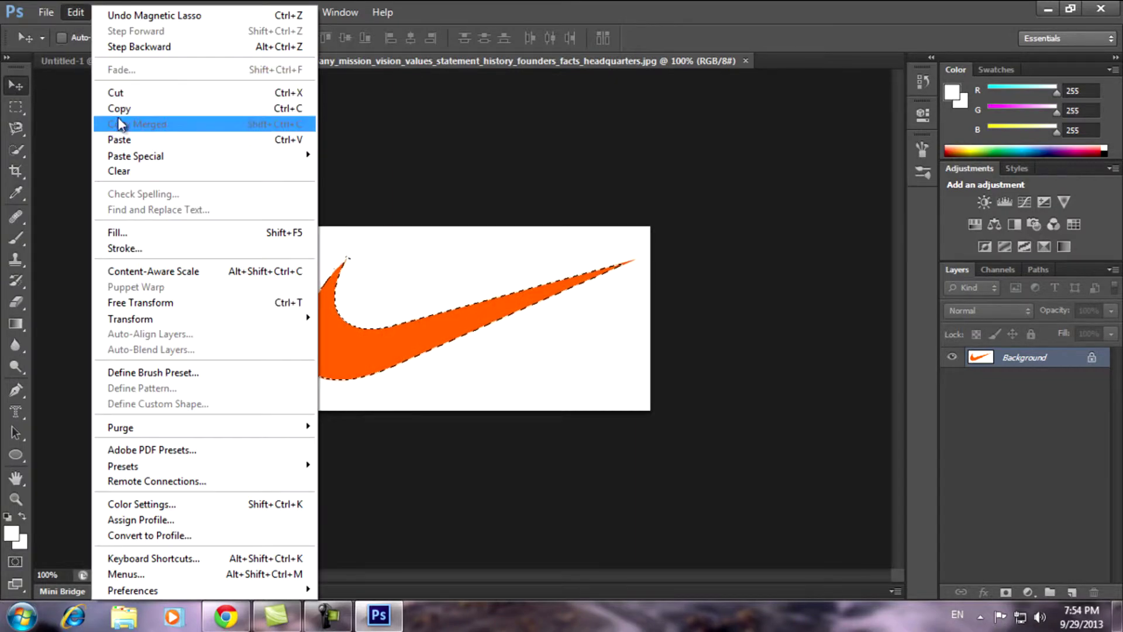
click(117, 92)
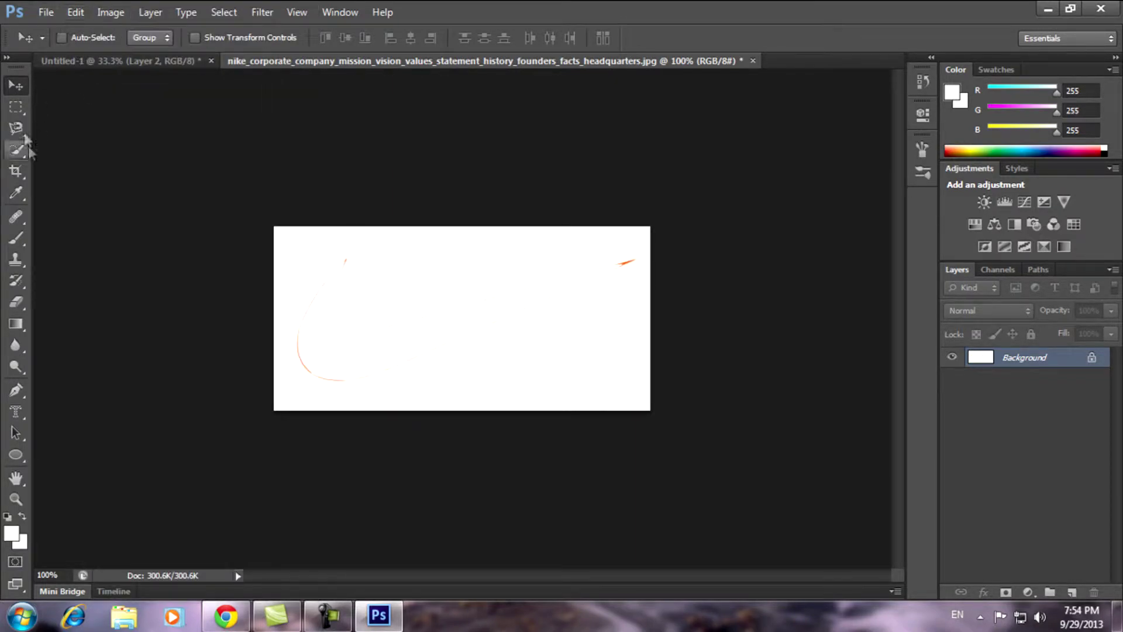
click(73, 65)
click(76, 12)
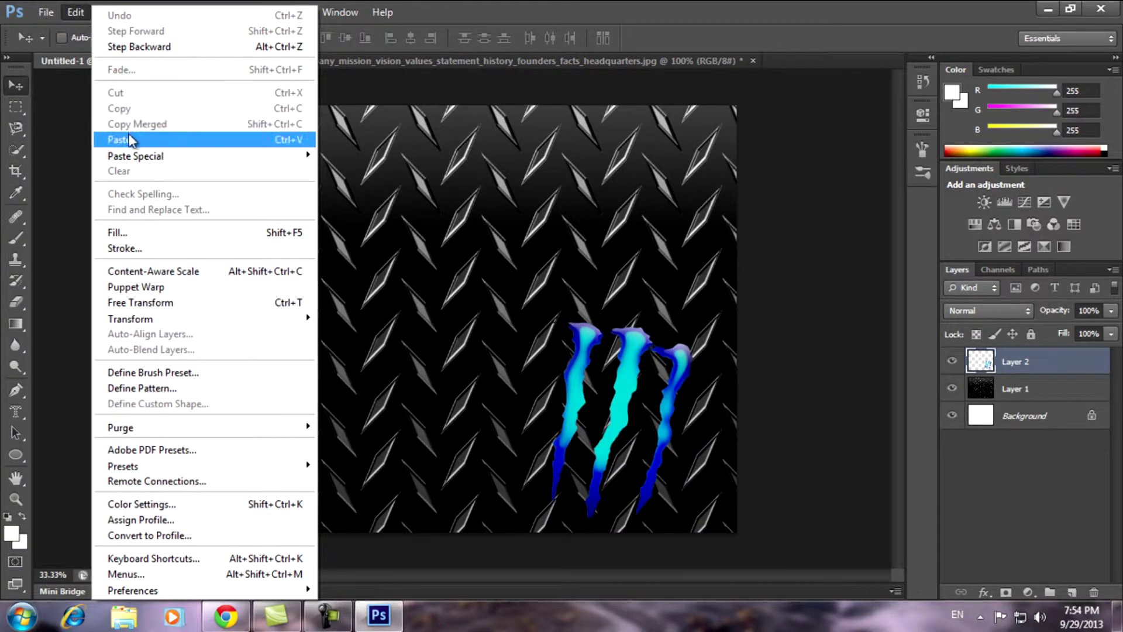
click(131, 142)
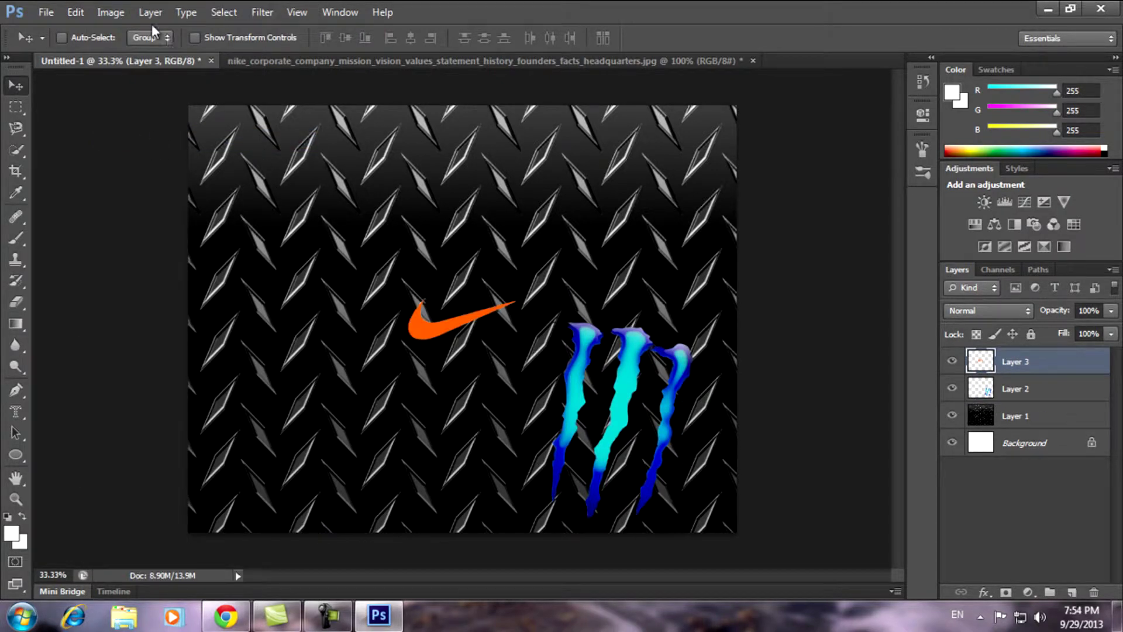
- Close the Nike image without saving
click(311, 61)
click(753, 60)
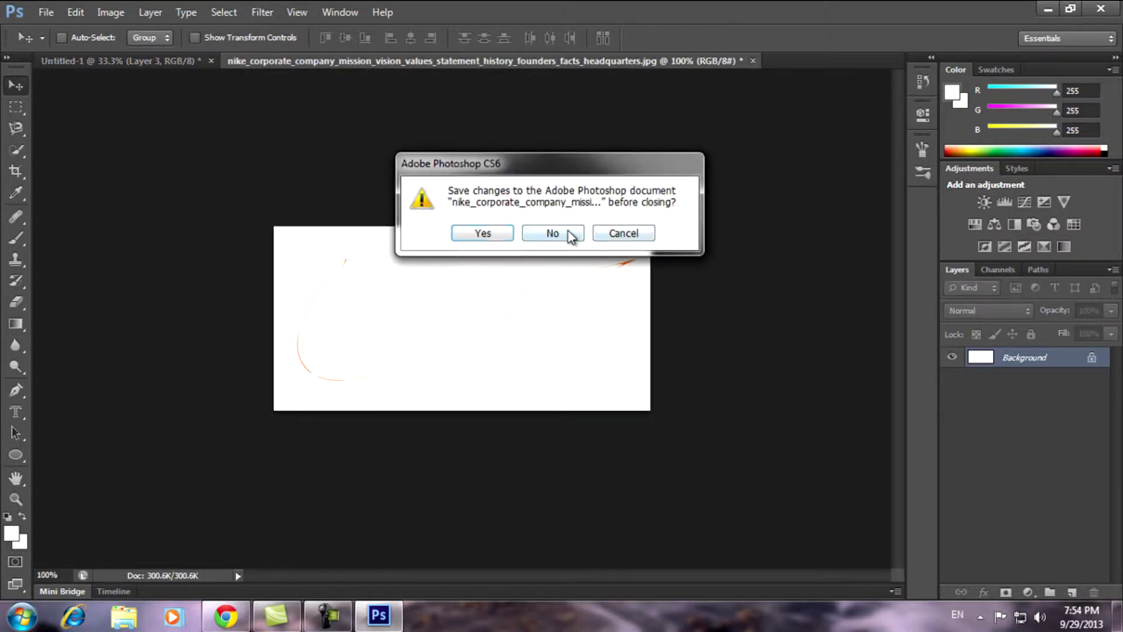
click(552, 233)
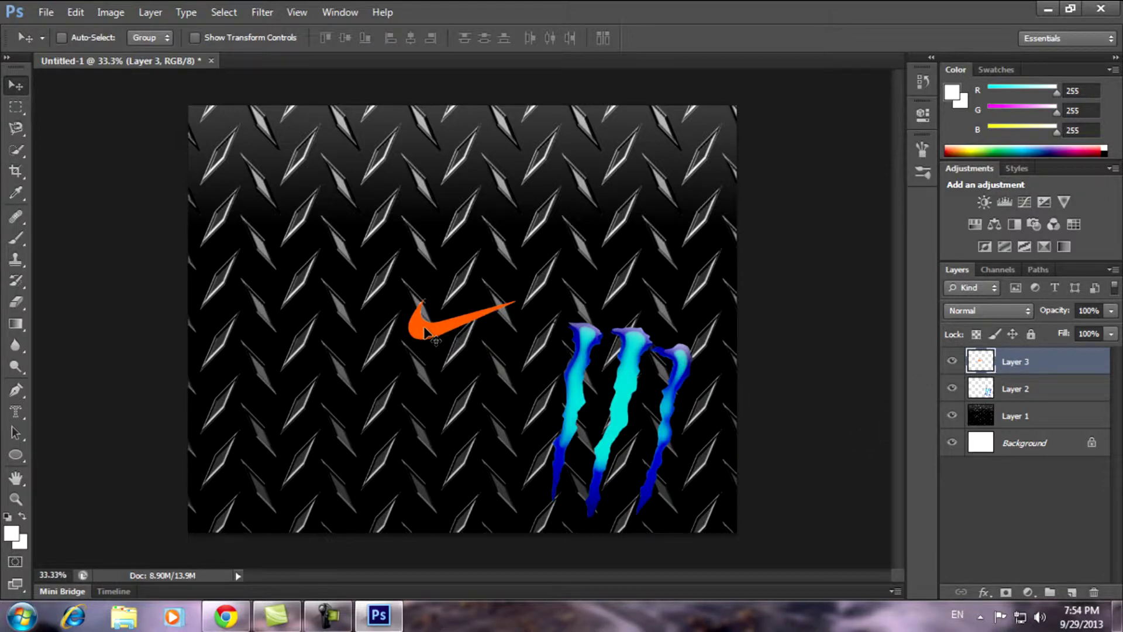
- Enlarge the Nike swoosh to about 200% wide and place it at the banner's top right
key(ctrl+t)
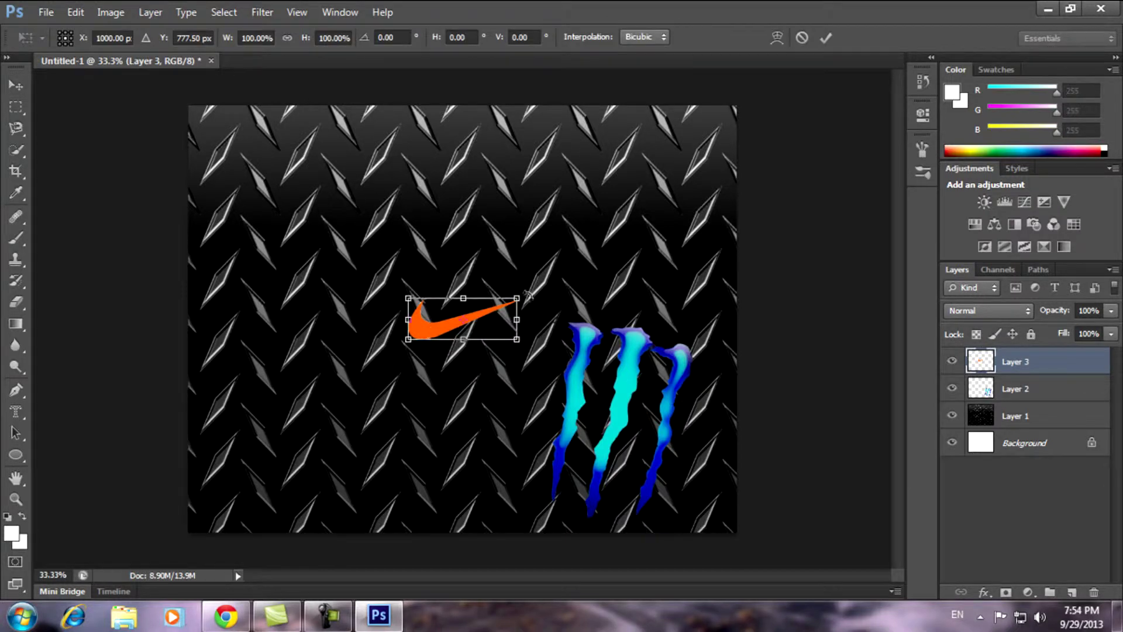
mouse_move(517, 299)
mouse_down()
mouse_move(609, 251)
mouse_move(557, 251)
mouse_move(578, 264)
mouse_move(506, 157)
mouse_up()
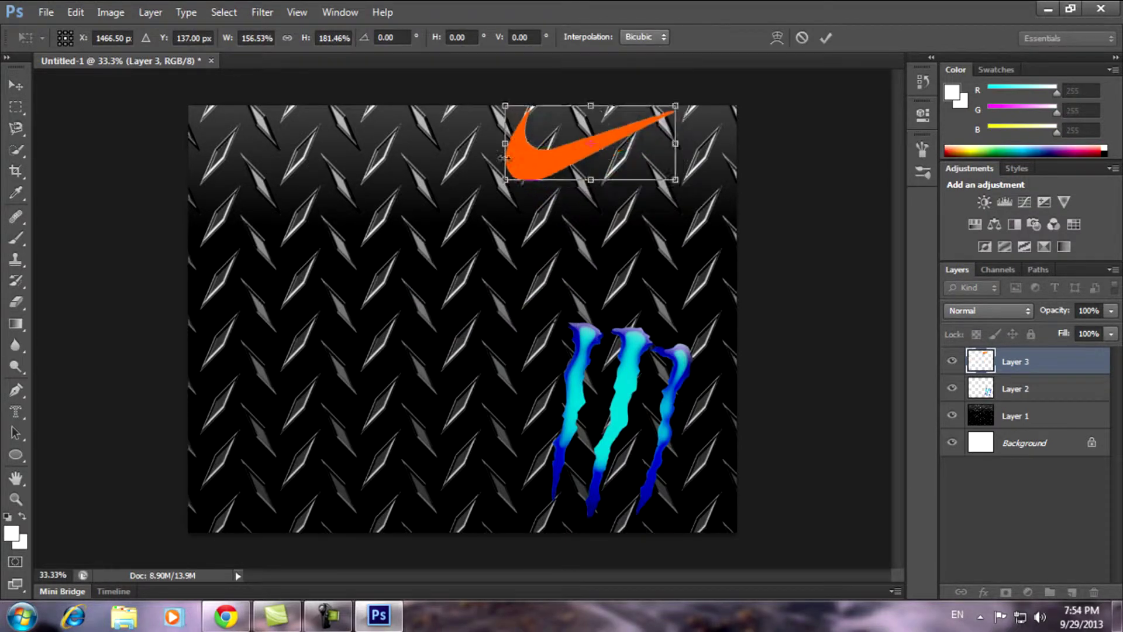
drag(504, 143, 458, 143)
mouse_move(597, 161)
mouse_down()
mouse_move(646, 161)
mouse_move(625, 161)
mouse_move(589, 195)
mouse_up()
click(16, 86)
click(523, 228)
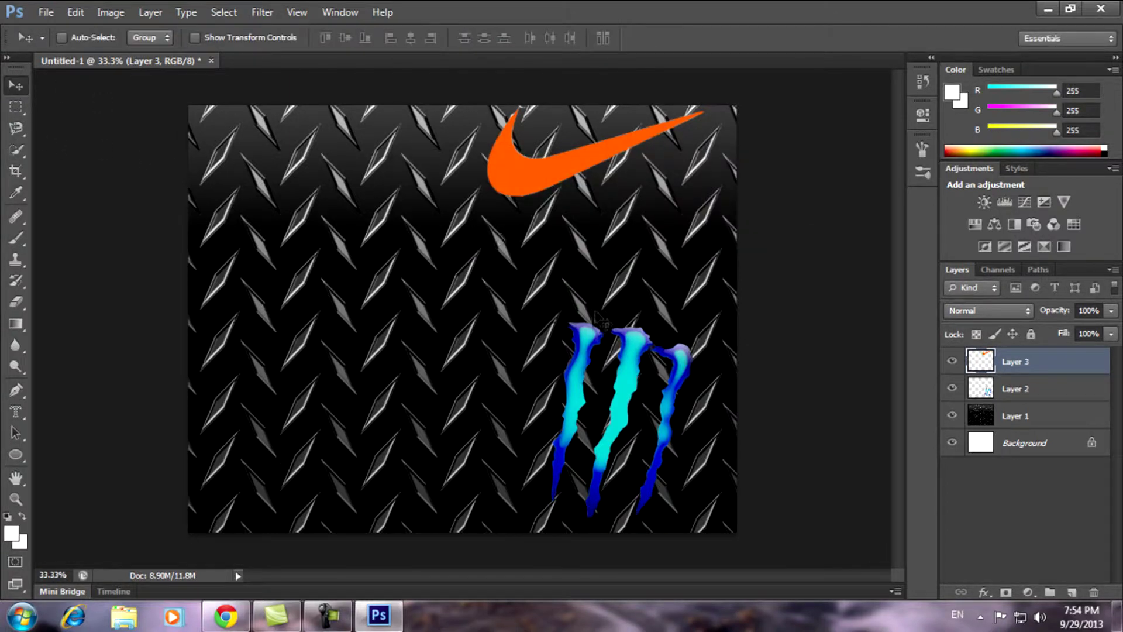
- Open the REDBULL.jpg image
click(35, 9)
click(76, 44)
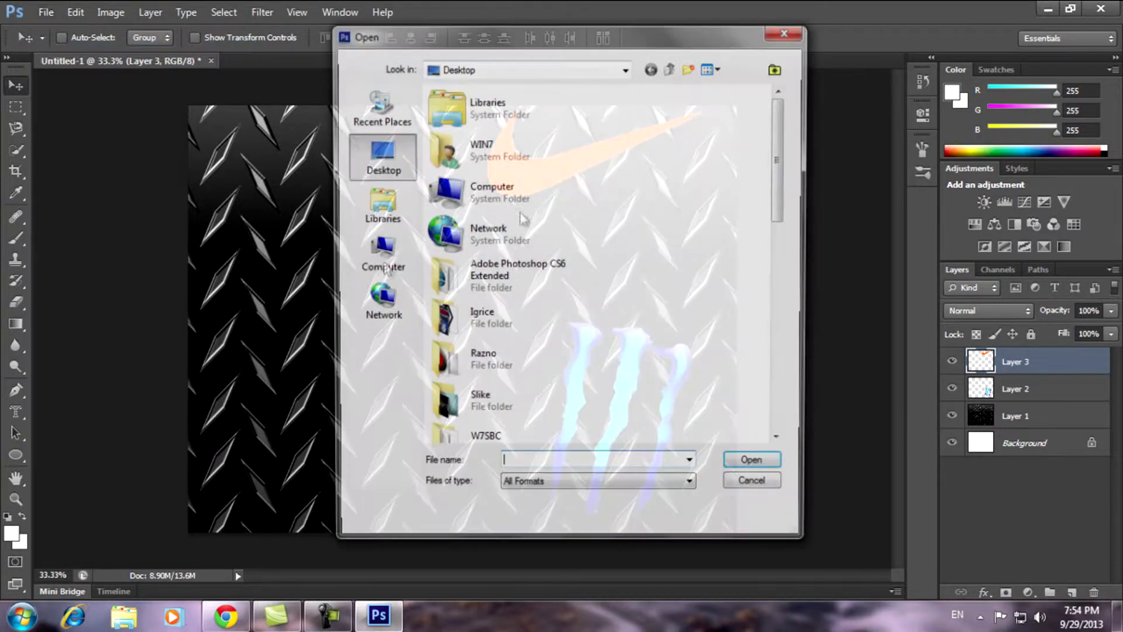
drag(784, 189, 784, 367)
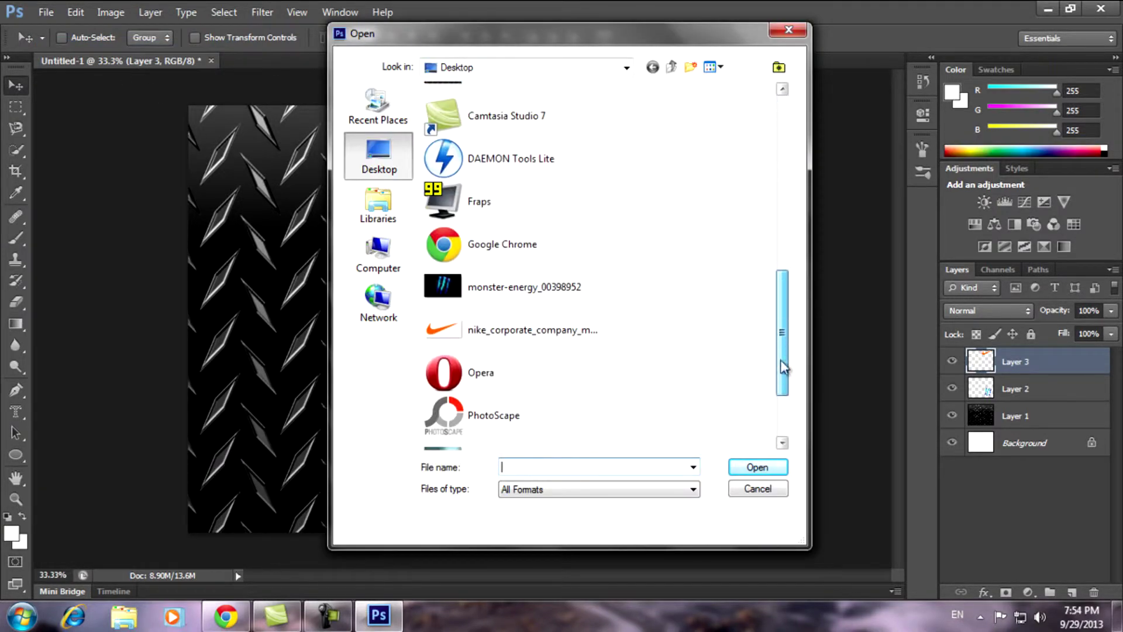
scroll(778, 335, down, 3)
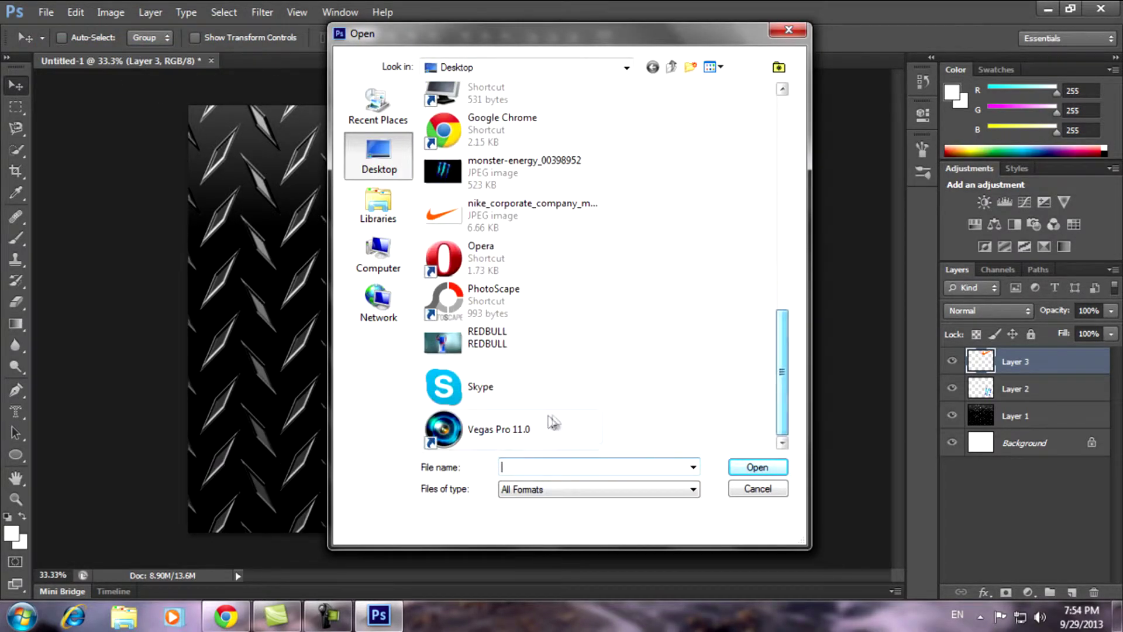
click(468, 324)
click(760, 468)
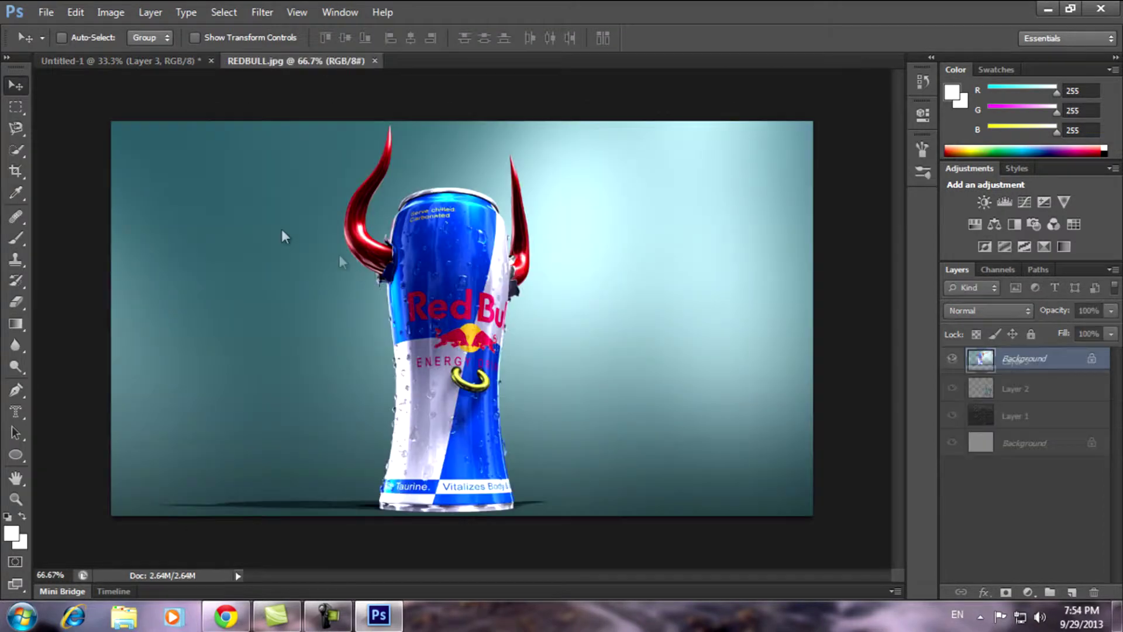
- Cut the horned Red Bull can out with the Magnetic Lasso and return to the banner
click(17, 130)
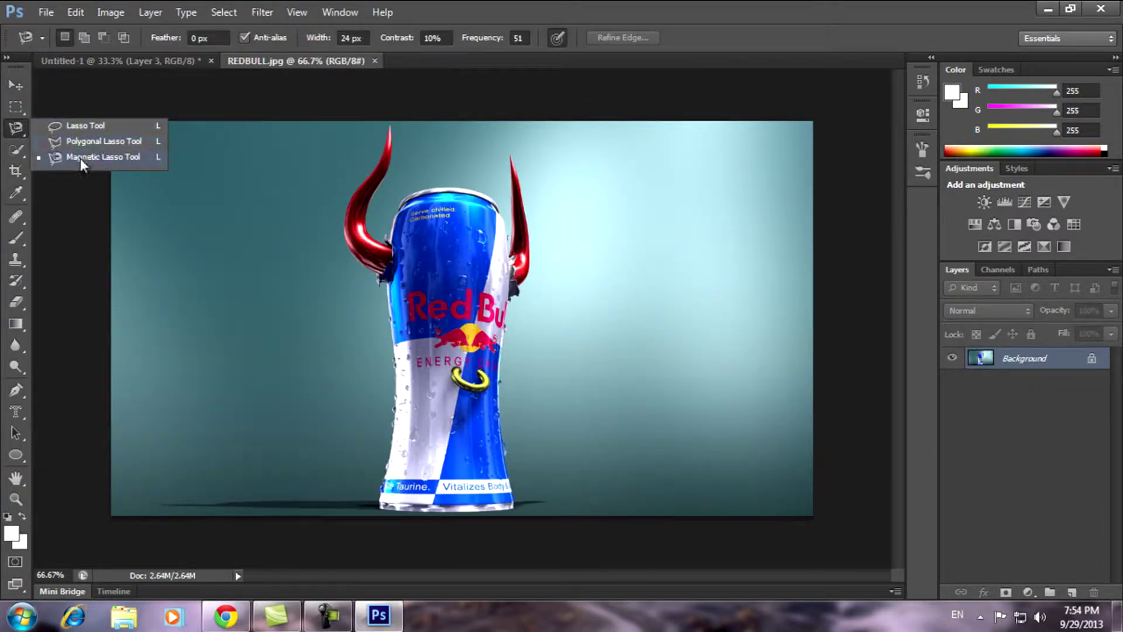
click(79, 158)
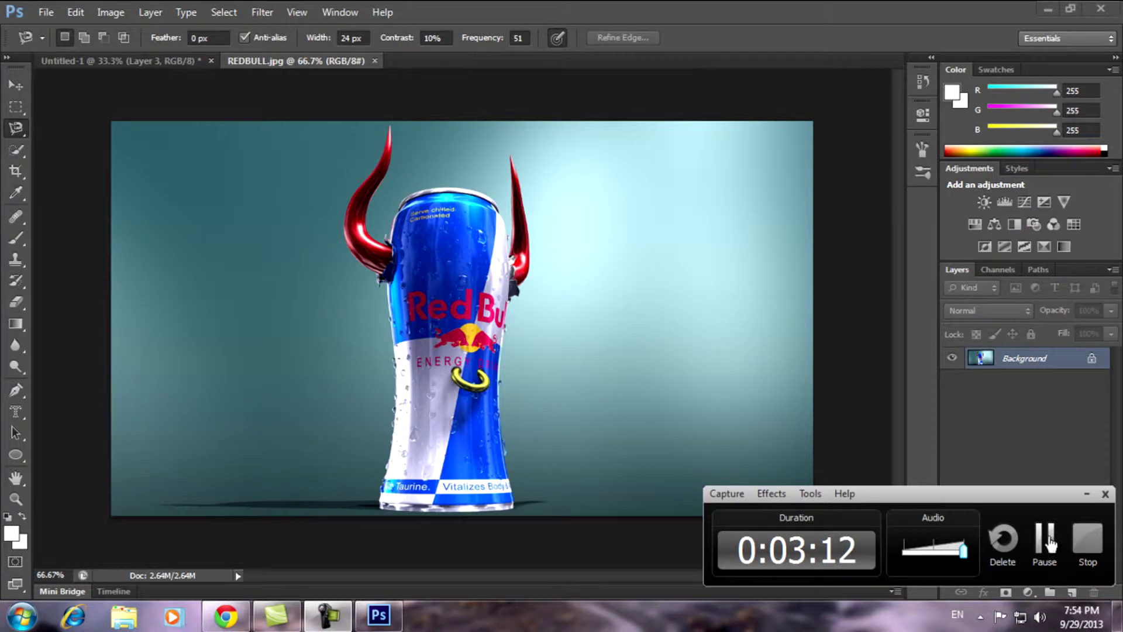
click(328, 616)
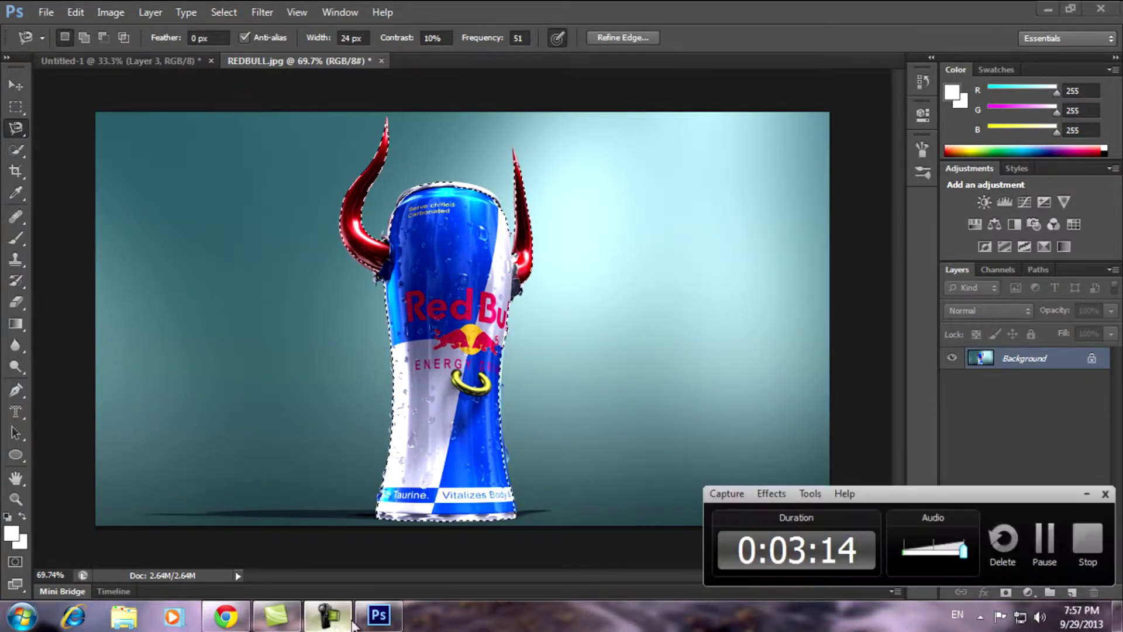
click(1089, 496)
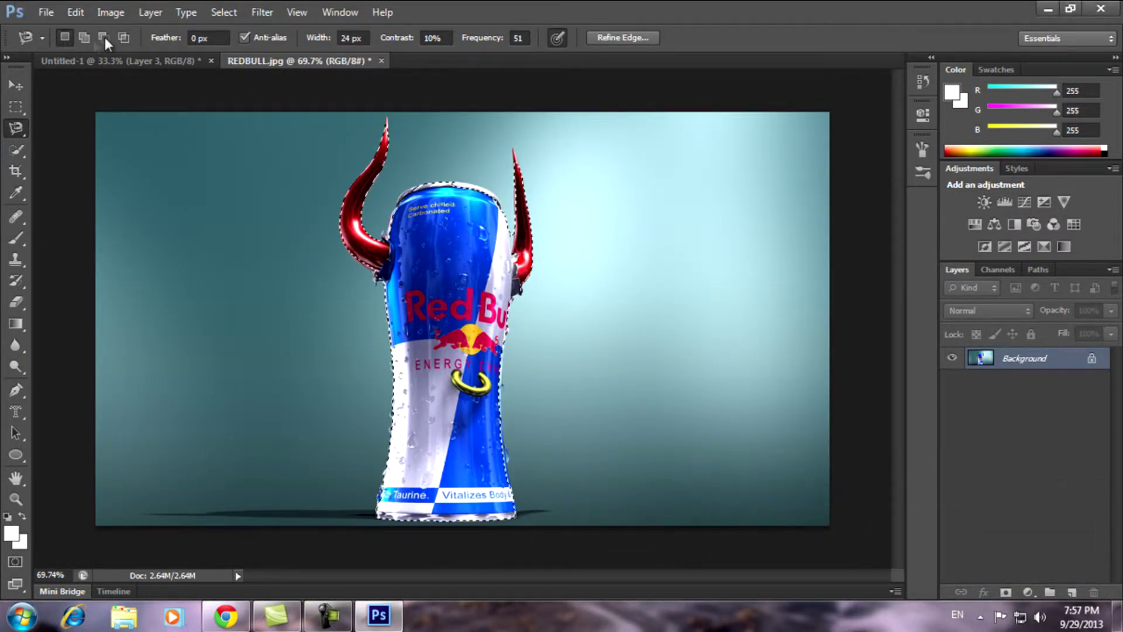
click(75, 12)
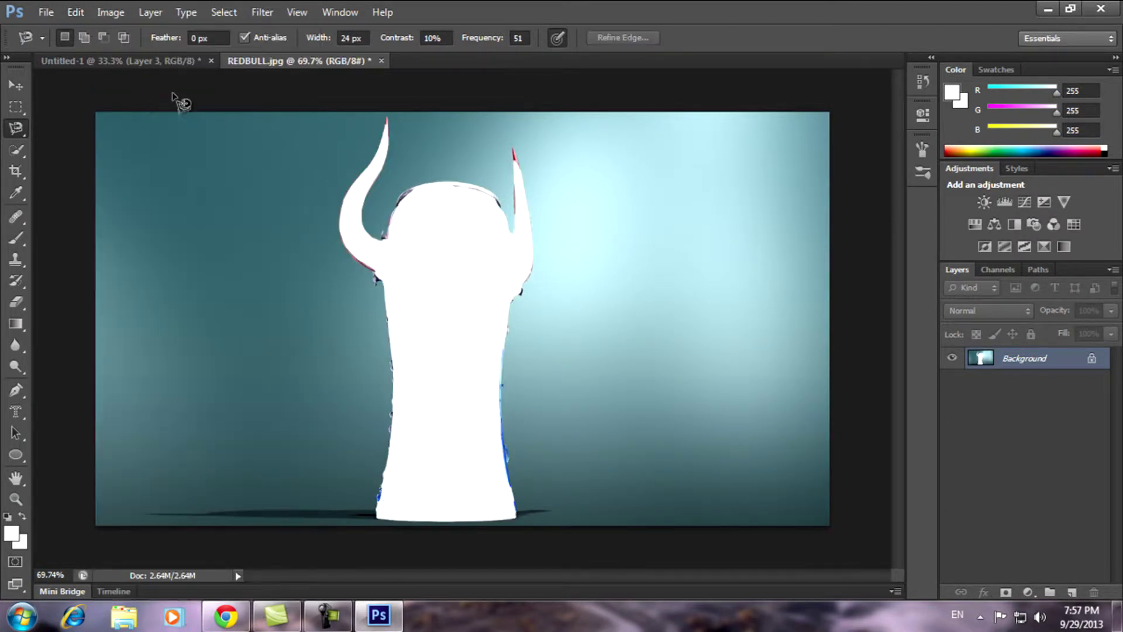
click(133, 61)
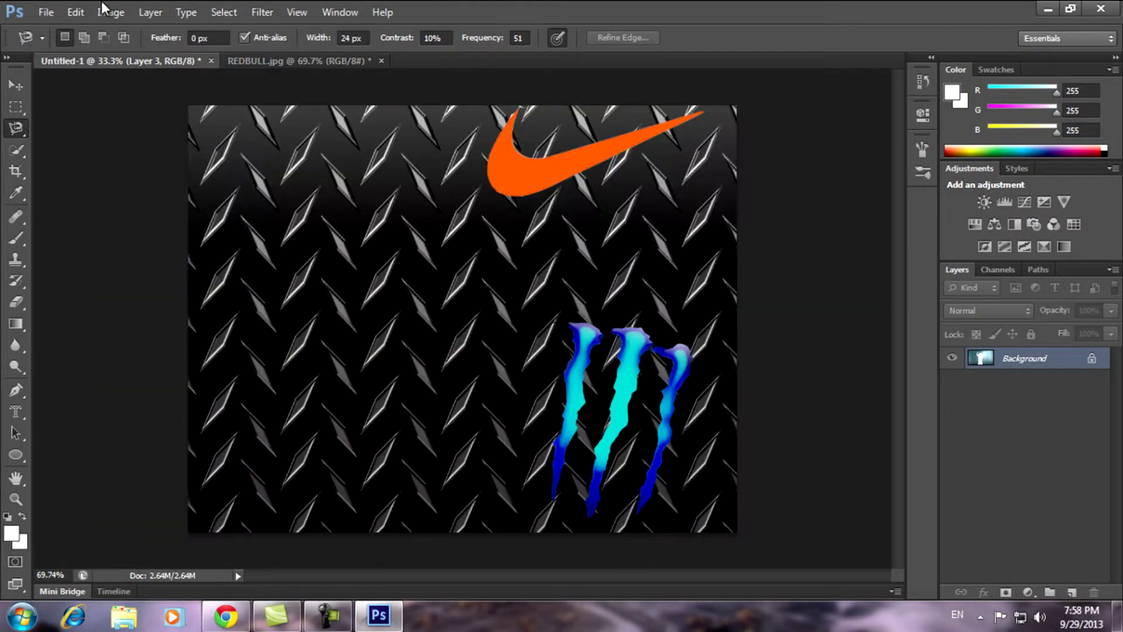
- Paste the Red Bull can into the banner and move it to the lower-left corner
click(79, 13)
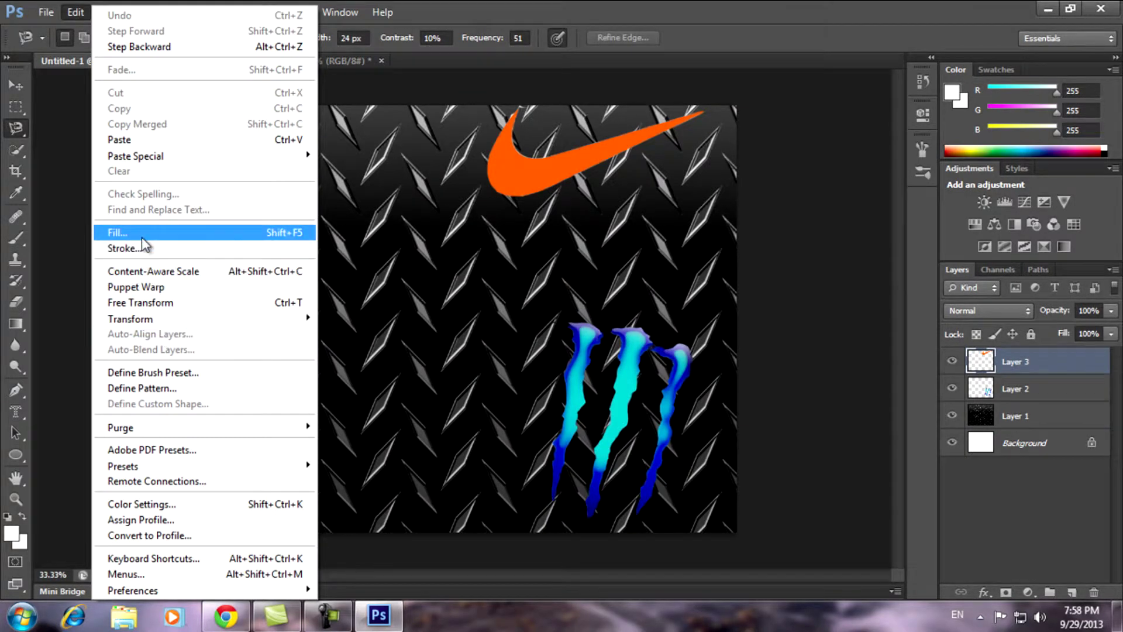
click(164, 140)
click(467, 298)
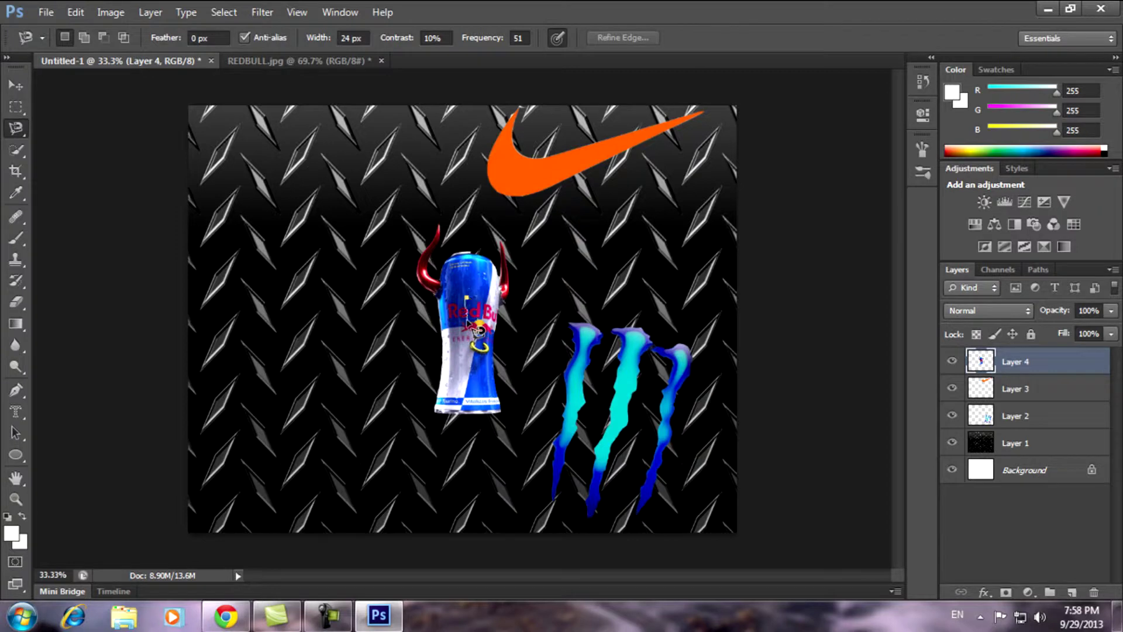
click(16, 85)
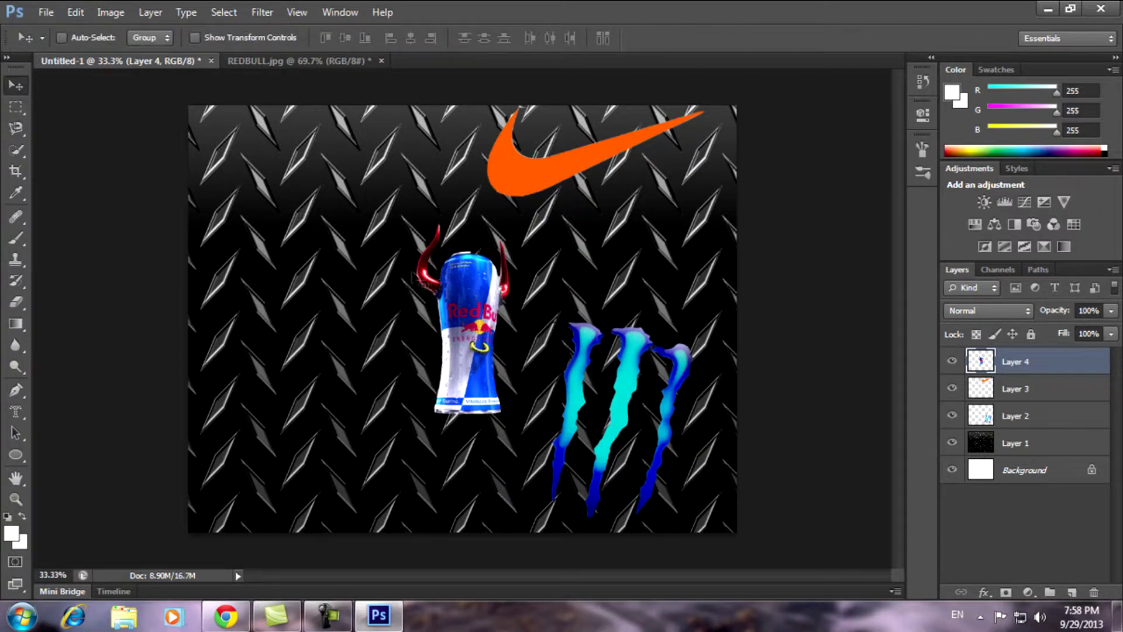
drag(478, 298, 257, 406)
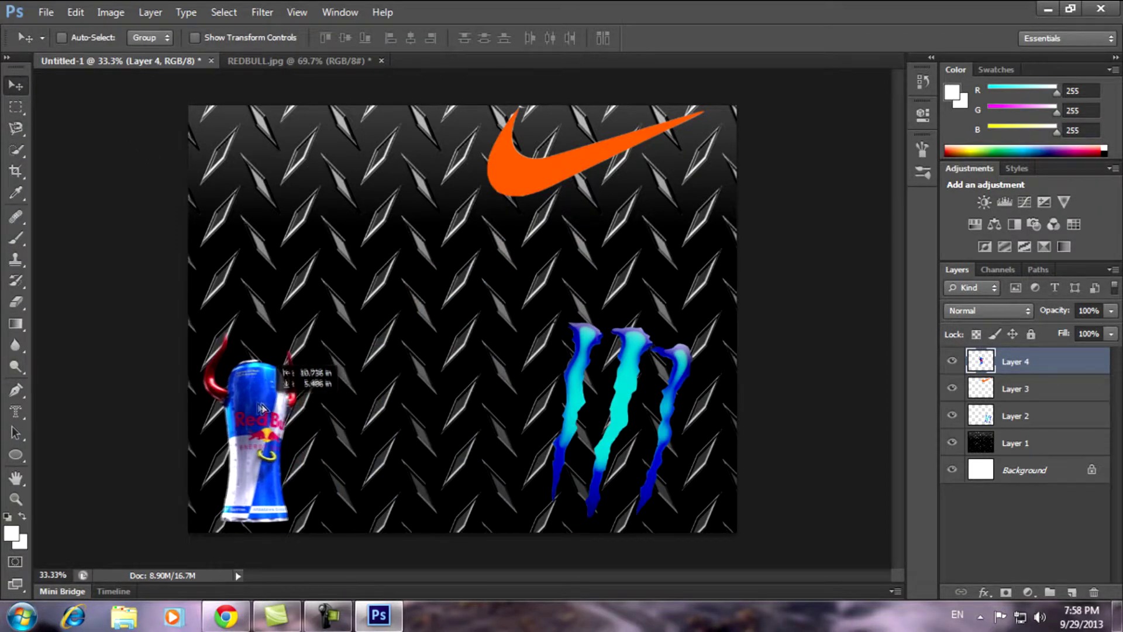
drag(257, 406, 254, 406)
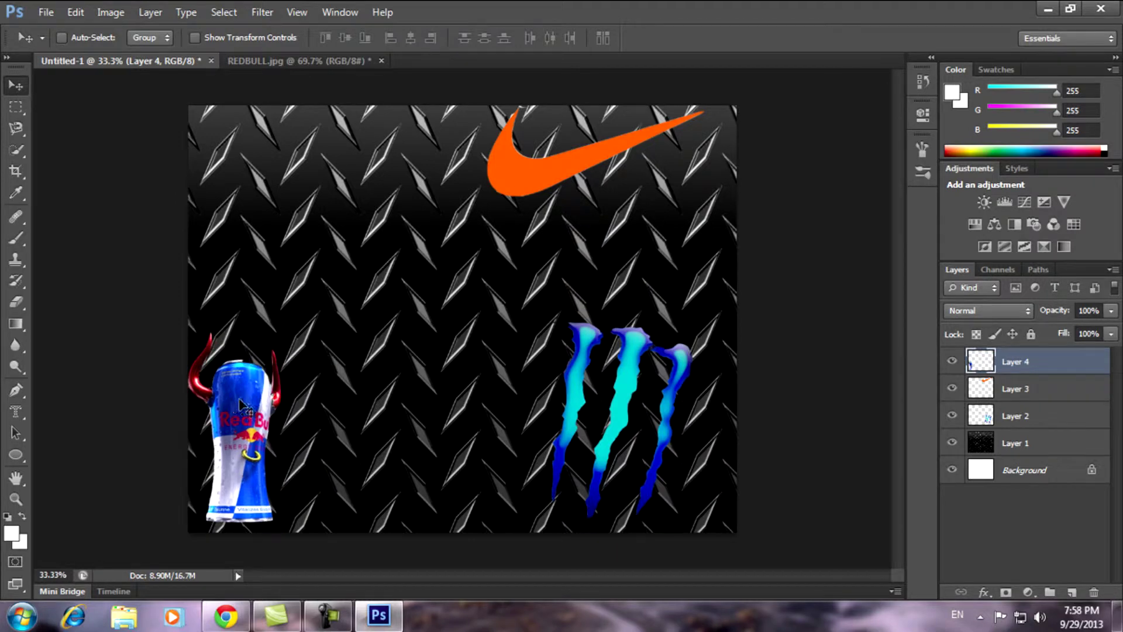
- Shorten the Red Bull can from the top with Free Transform and apply it
key(ctrl+t)
drag(235, 335, 235, 361)
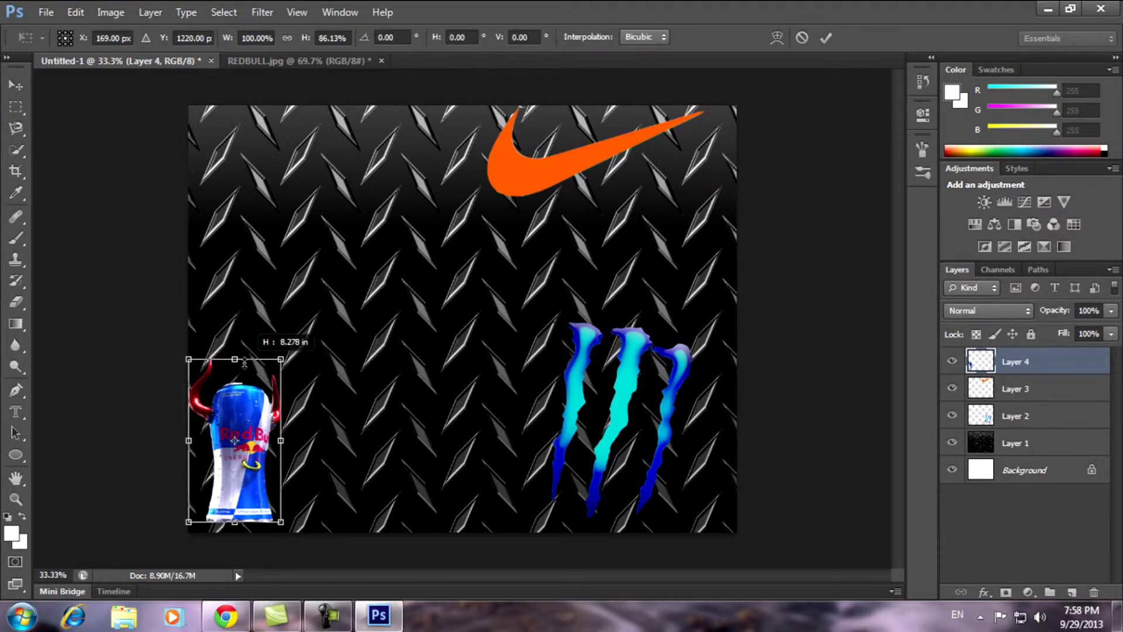
drag(249, 444, 259, 448)
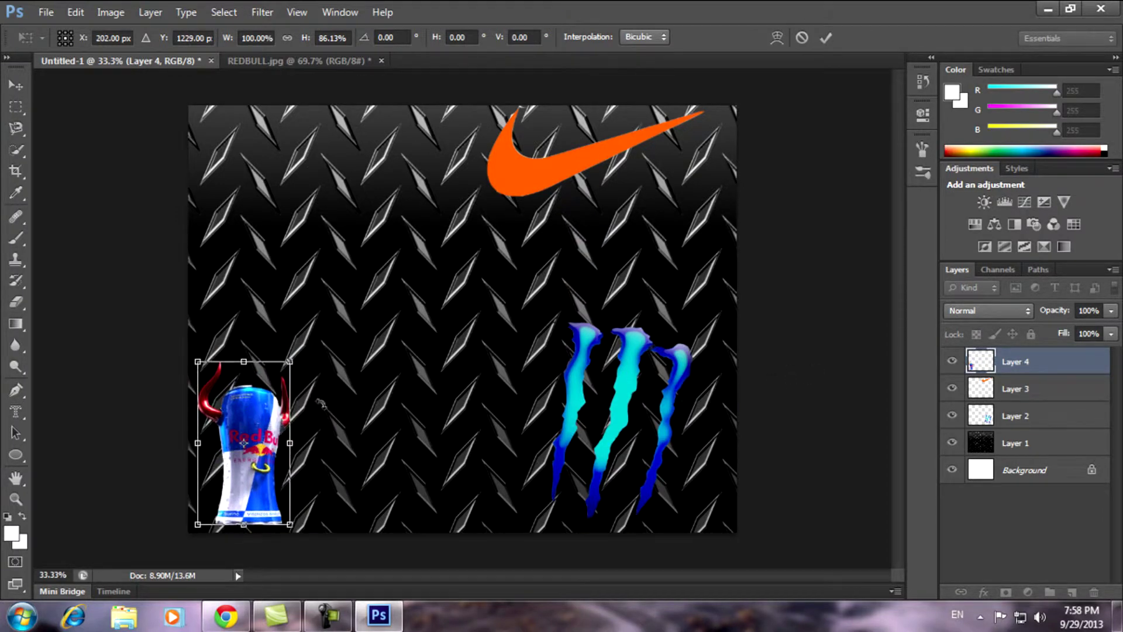
click(23, 76)
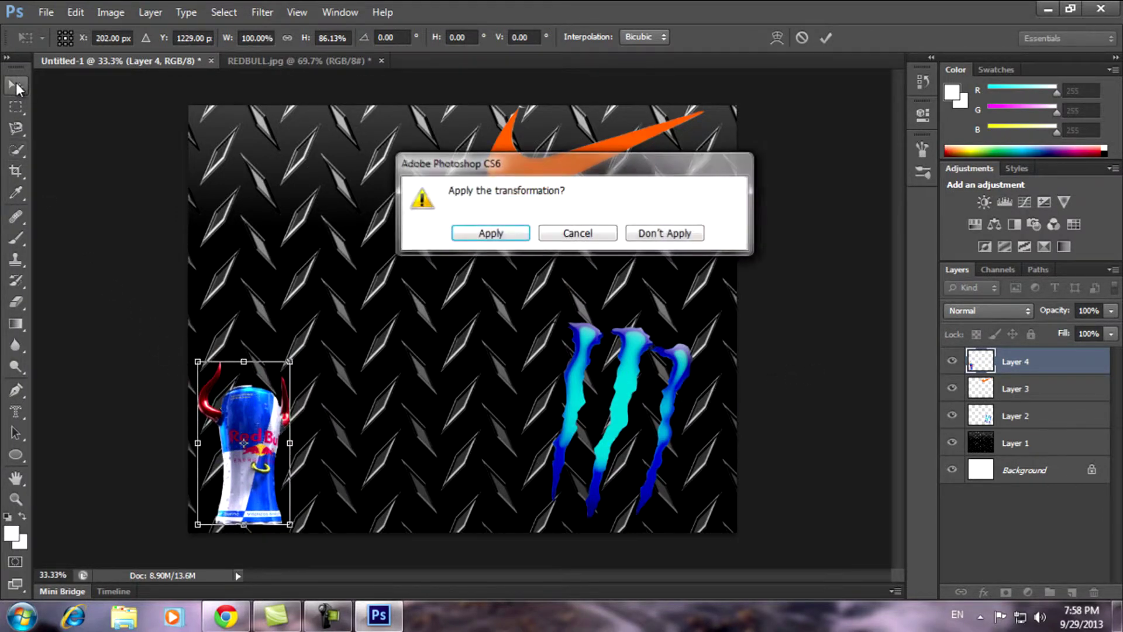
click(504, 233)
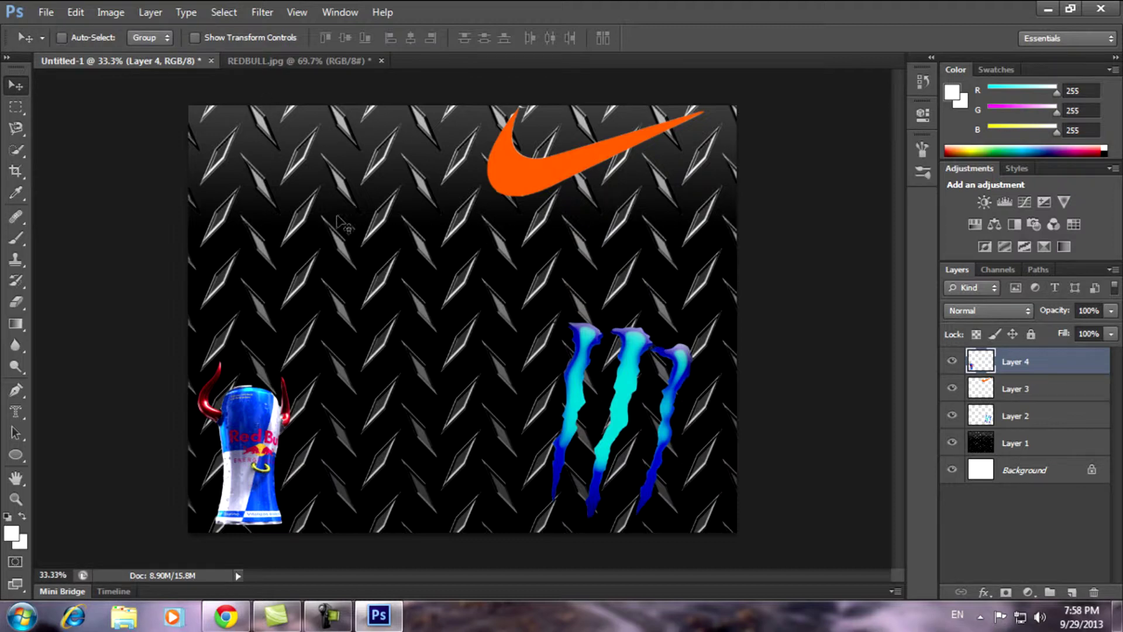
click(46, 11)
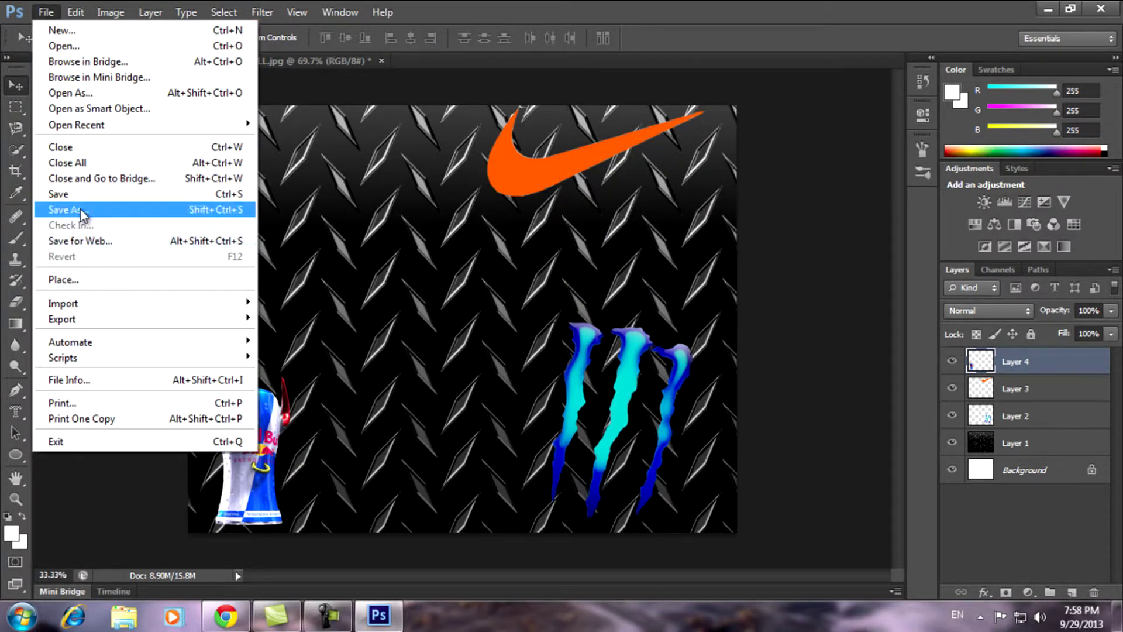
- Save the banner to the Desktop as JPEG 'Sliku' and minimize Photoshop
click(76, 208)
click(620, 345)
click(574, 458)
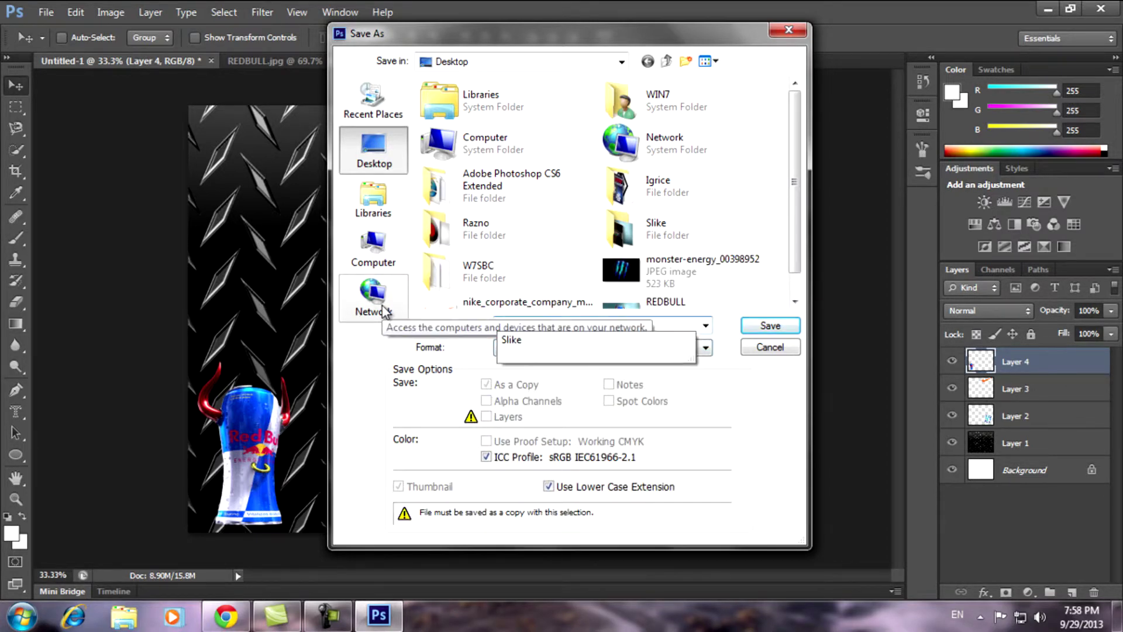
click(766, 326)
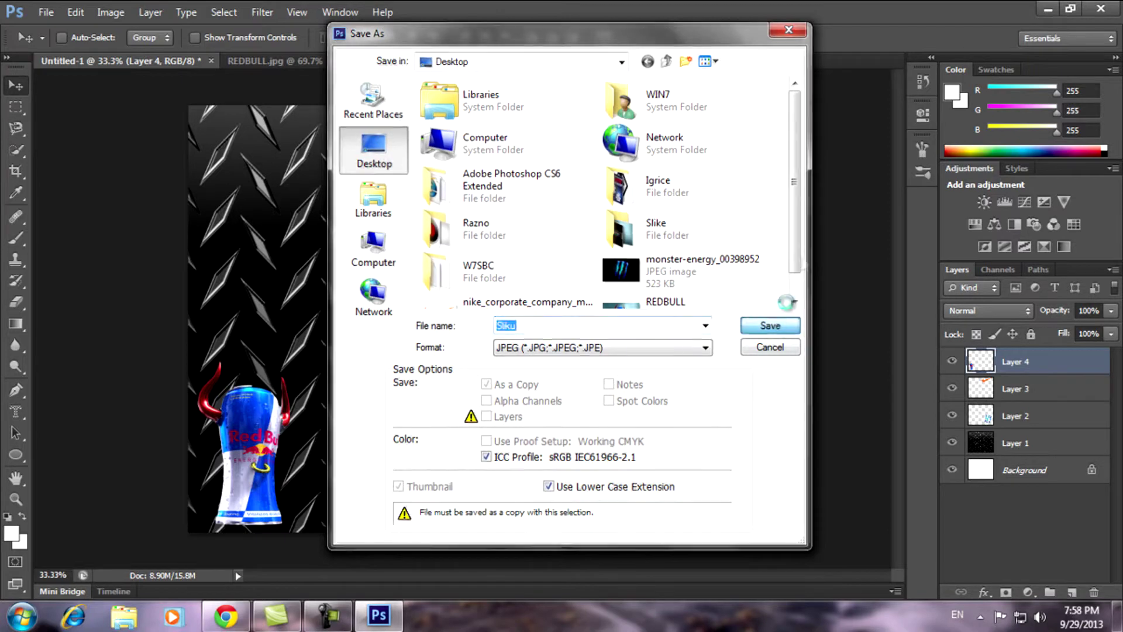
click(667, 151)
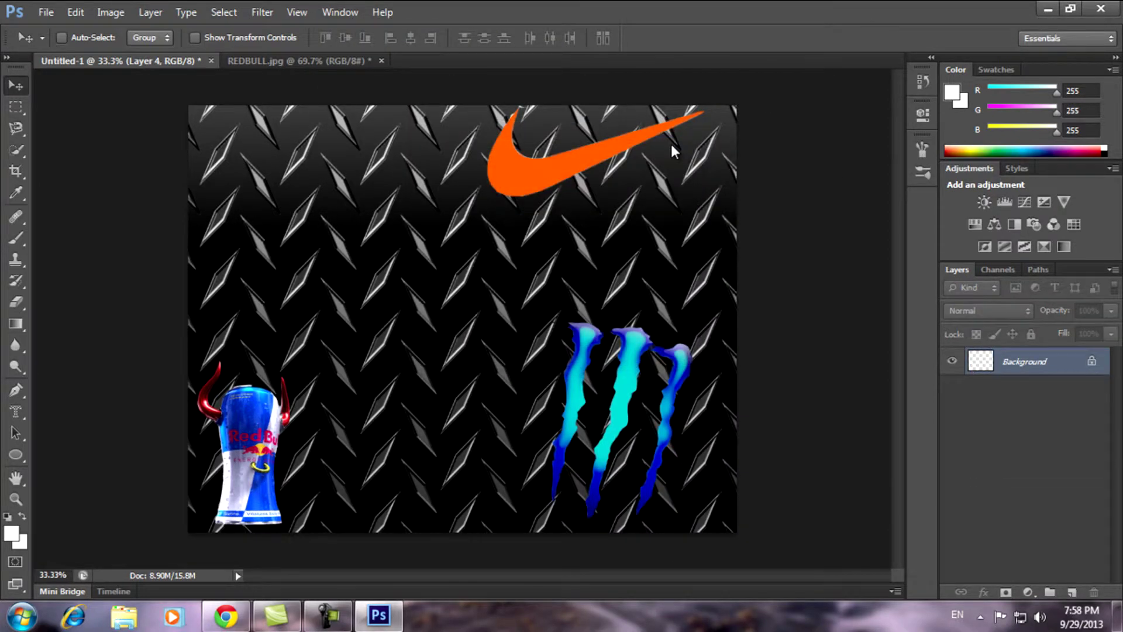
click(329, 615)
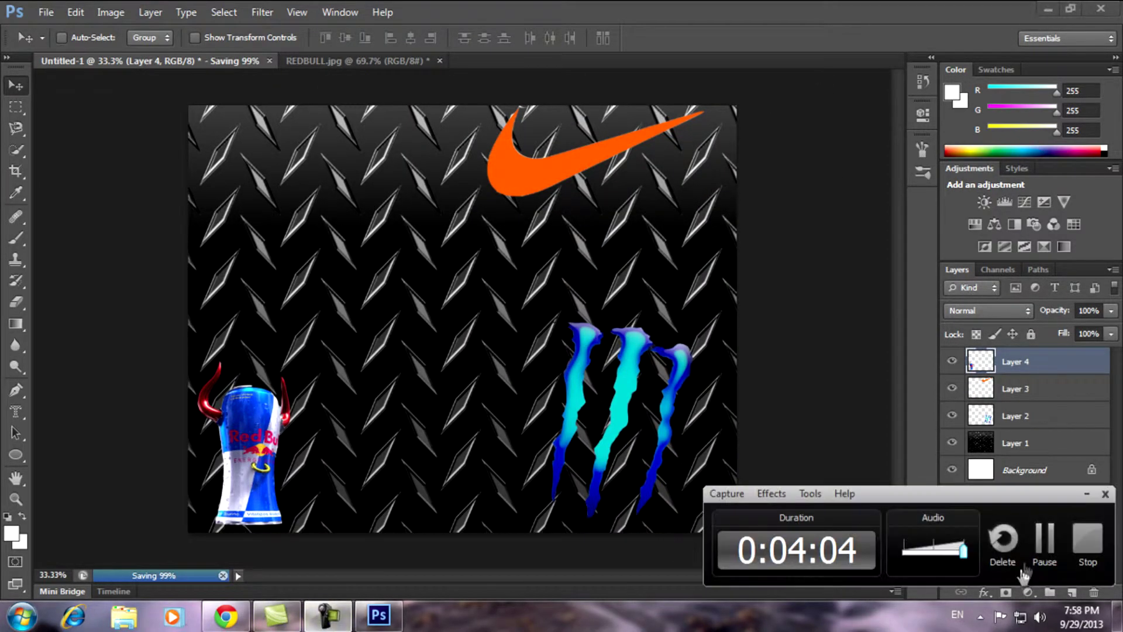
click(1046, 9)
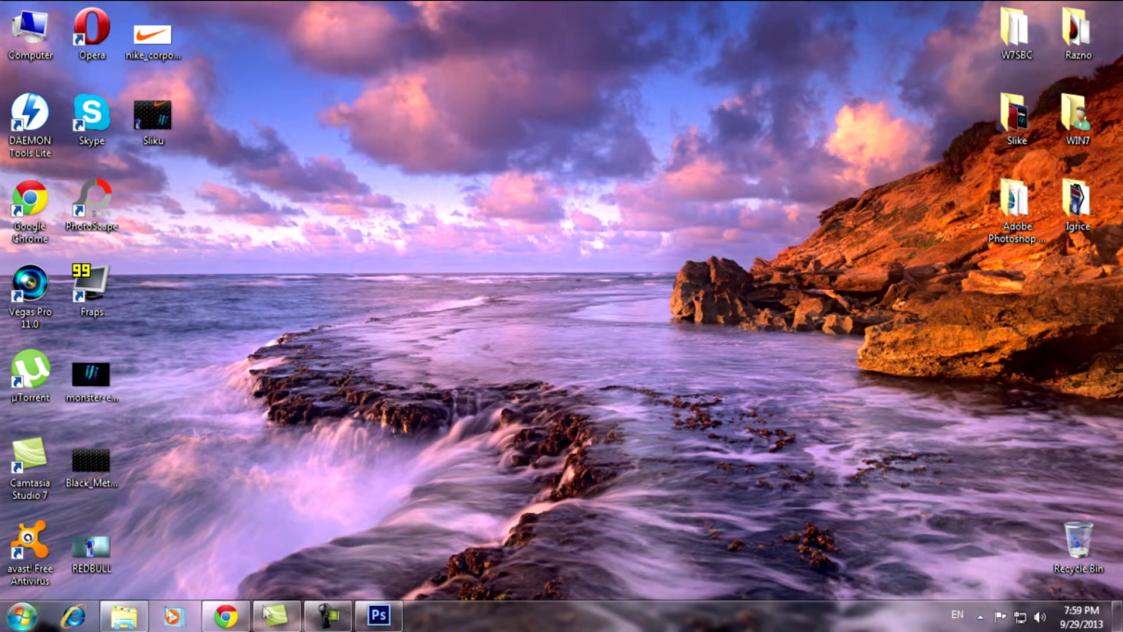
- Open and close the Slike folder and Start menu, then recycle the Nike logo image
click(123, 616)
click(966, 89)
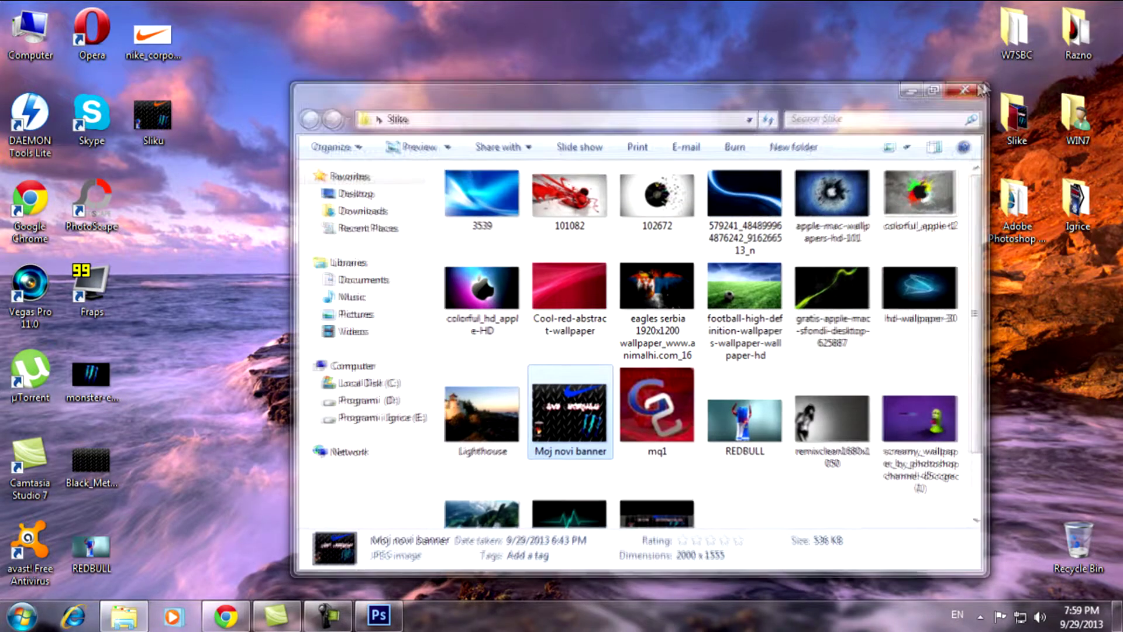
click(23, 616)
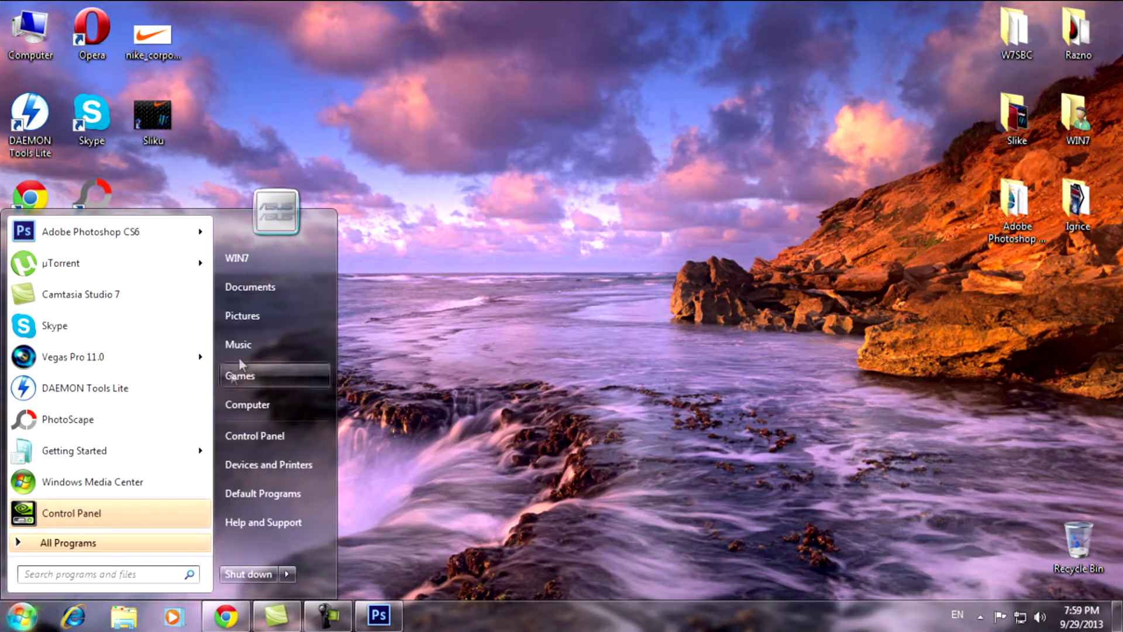
key(Escape)
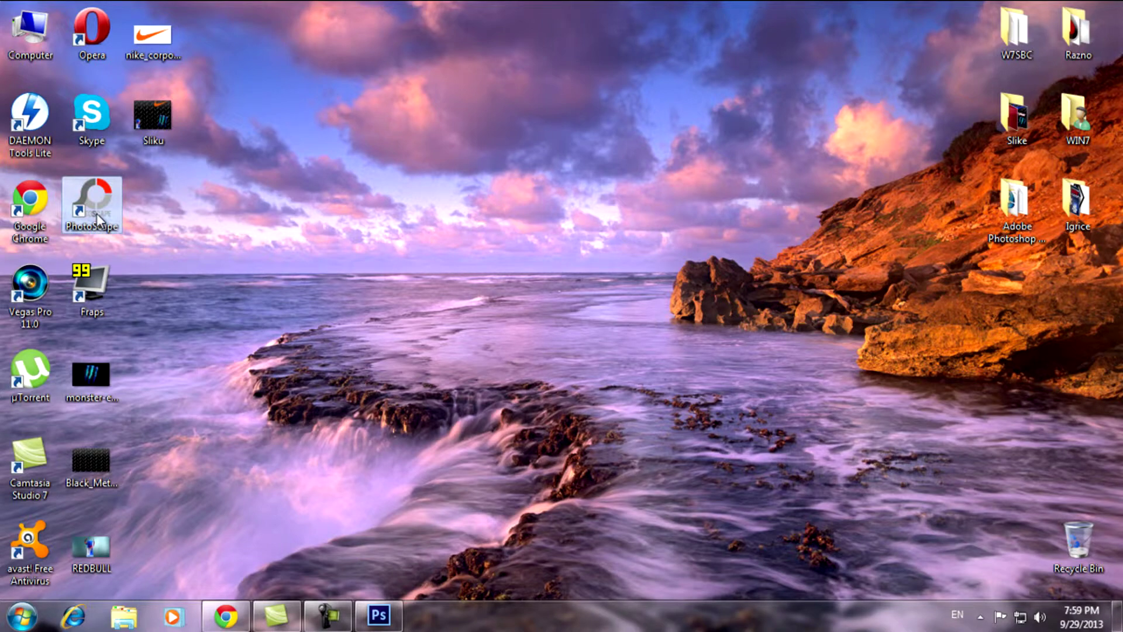
click(233, 209)
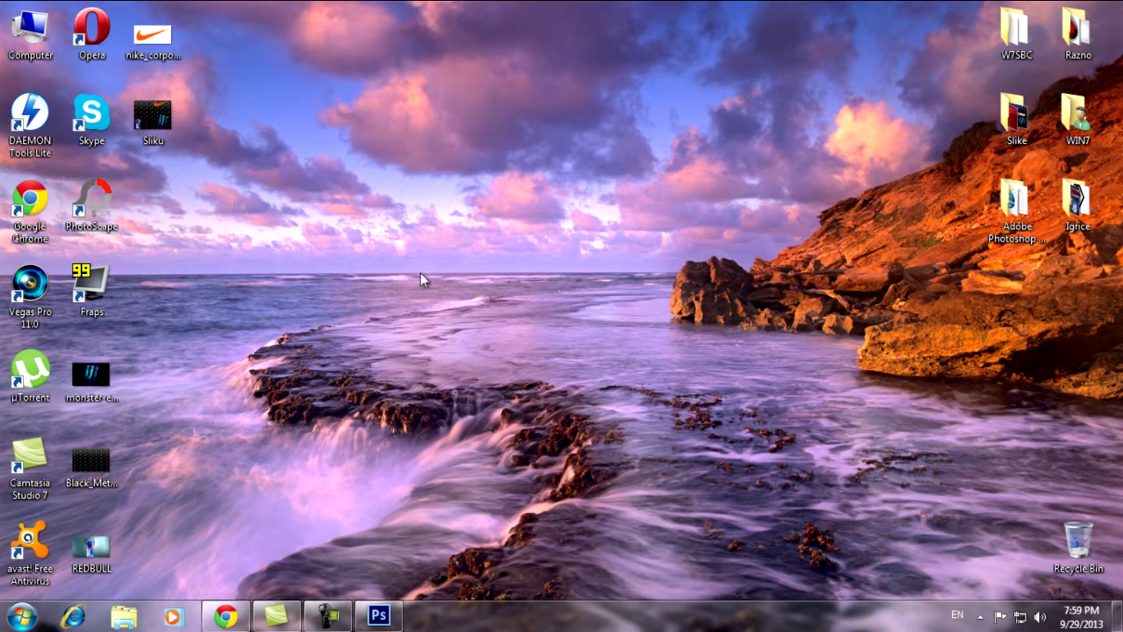
mouse_move(500, 252)
mouse_down()
mouse_move(146, 12)
mouse_move(1062, 526)
mouse_up()
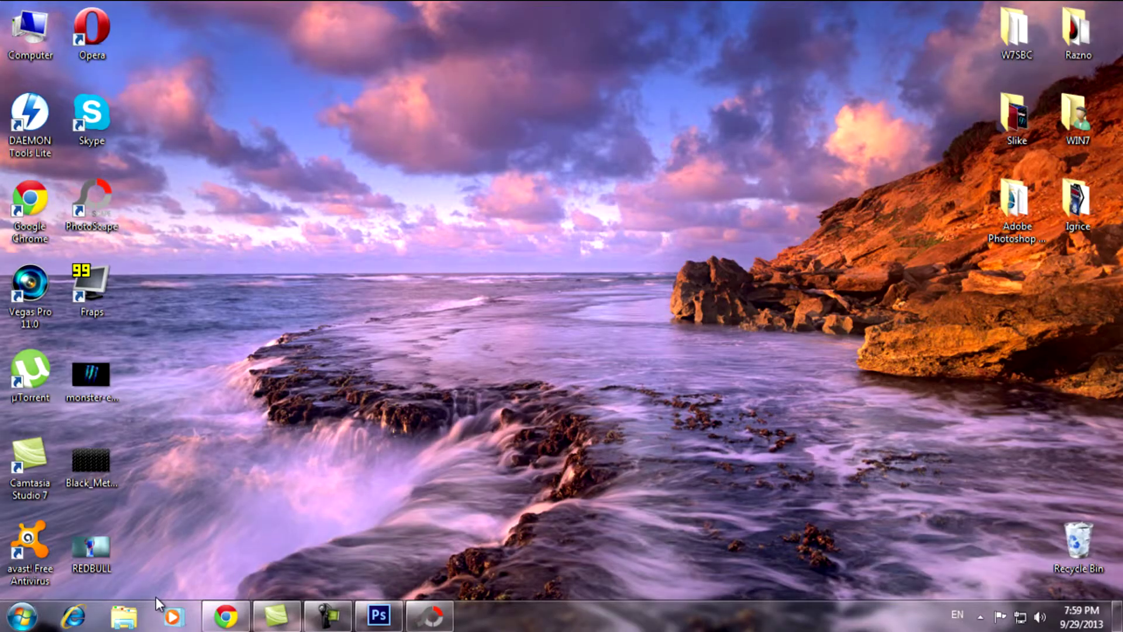
- Recycle the Monster, Black Metal and REDBULL images, and open then minimize PhotoScape's Editor
mouse_move(203, 576)
mouse_down()
mouse_move(86, 383)
mouse_move(1028, 553)
mouse_move(1077, 547)
mouse_up()
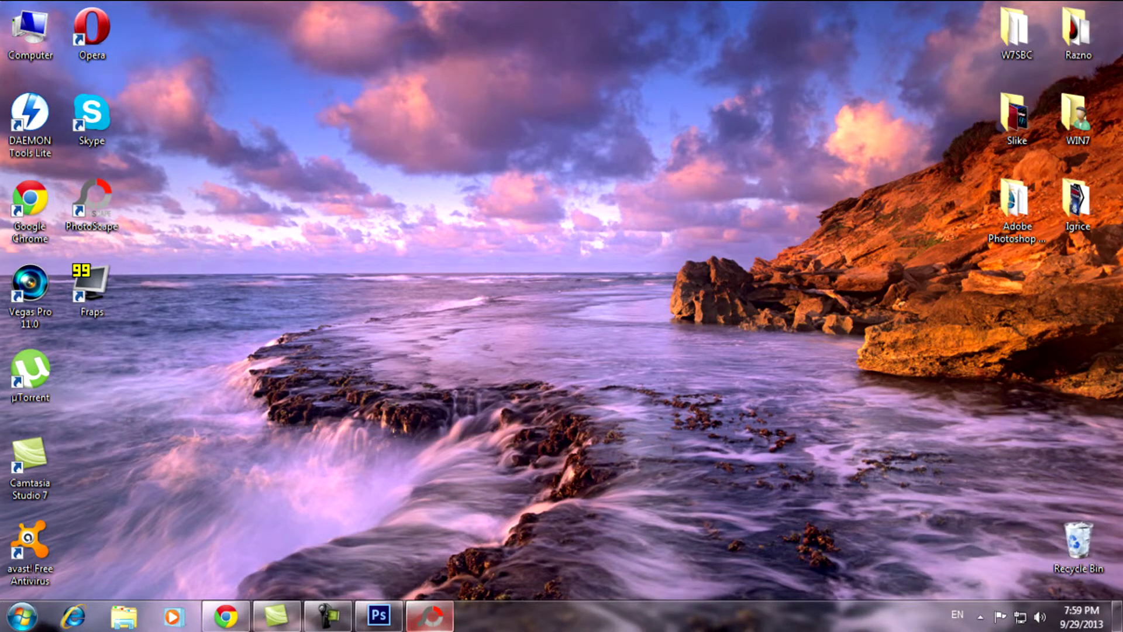
click(419, 626)
click(702, 149)
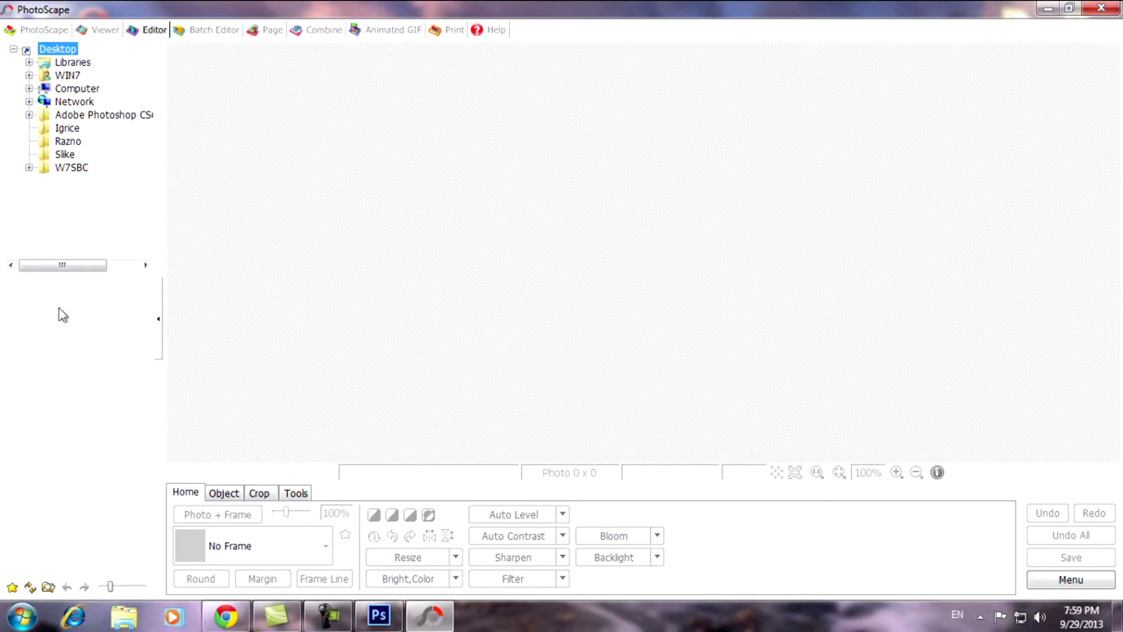
click(1047, 9)
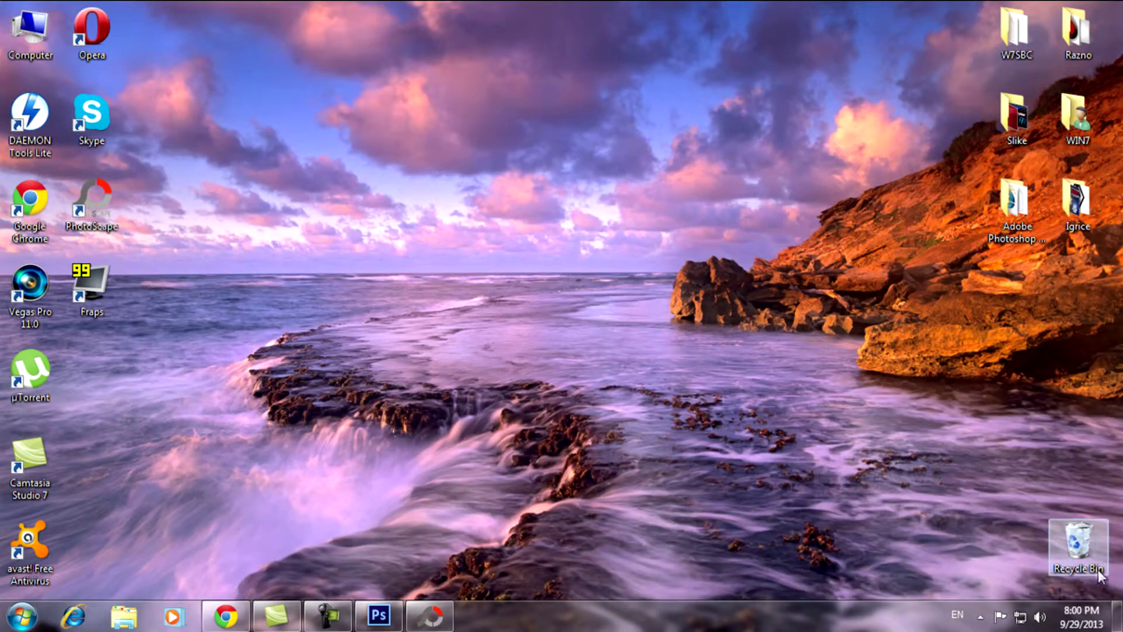
double_click(1087, 535)
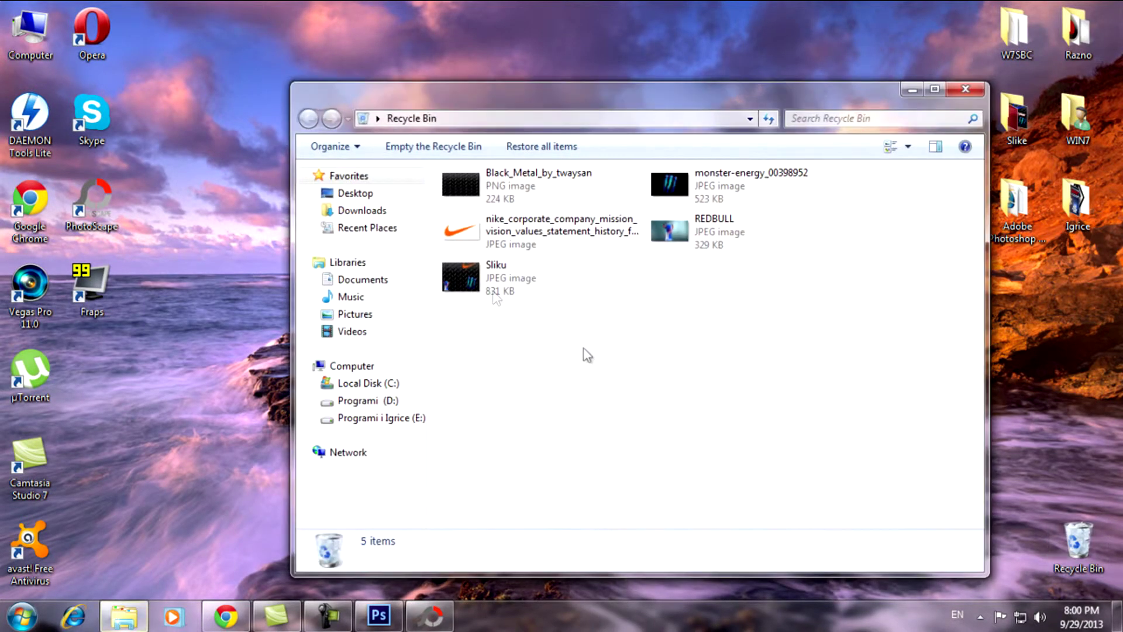
- Drag Sliku out of the Recycle Bin back onto the desktop
drag(496, 296, 174, 383)
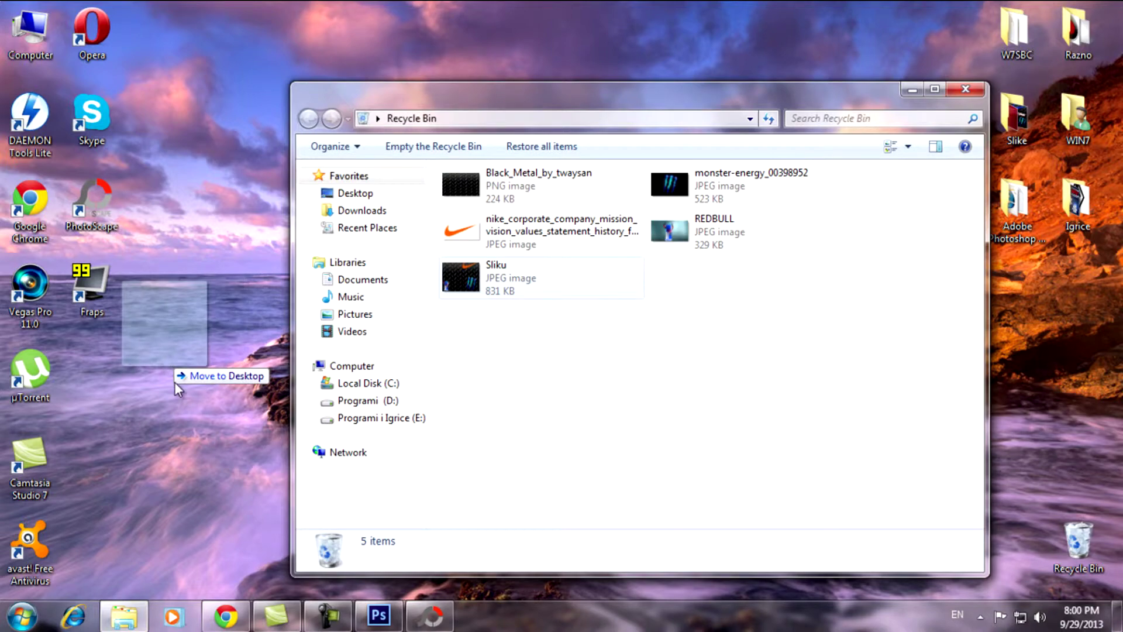
drag(185, 389, 185, 389)
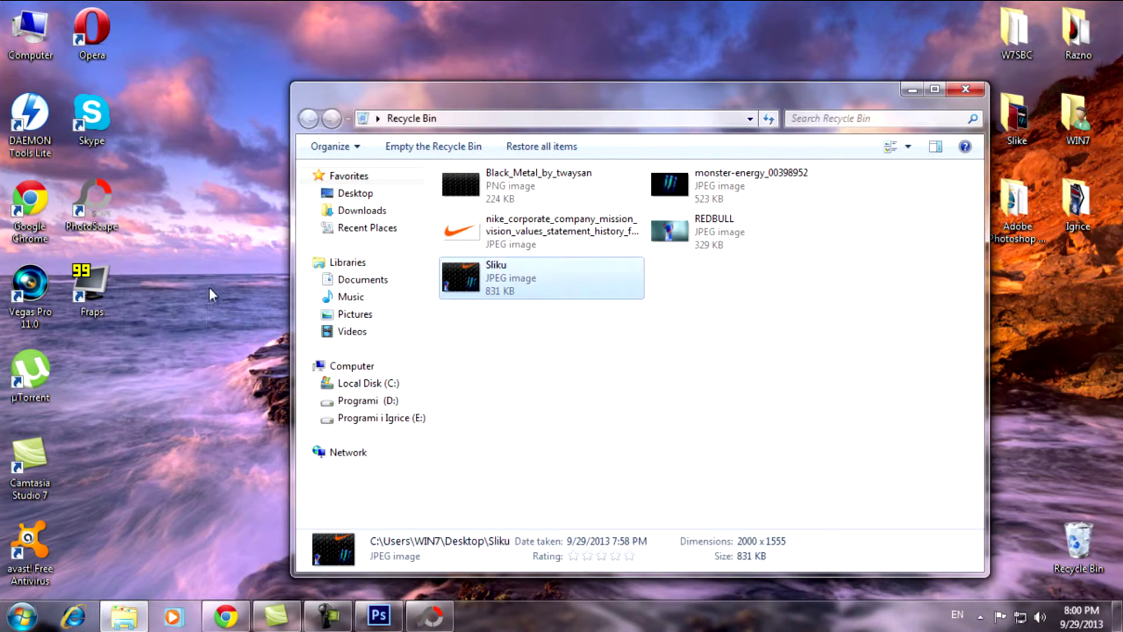
key(alt+F4)
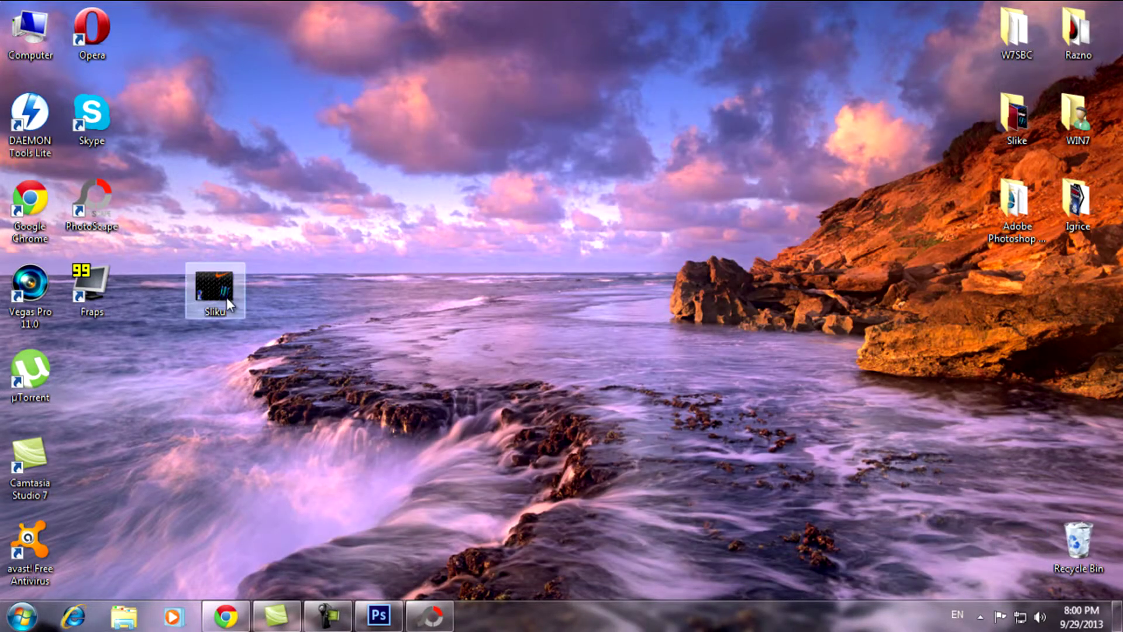
- Rename Sliku to 'qada' and bring the PhotoScape Editor back
right_click(220, 296)
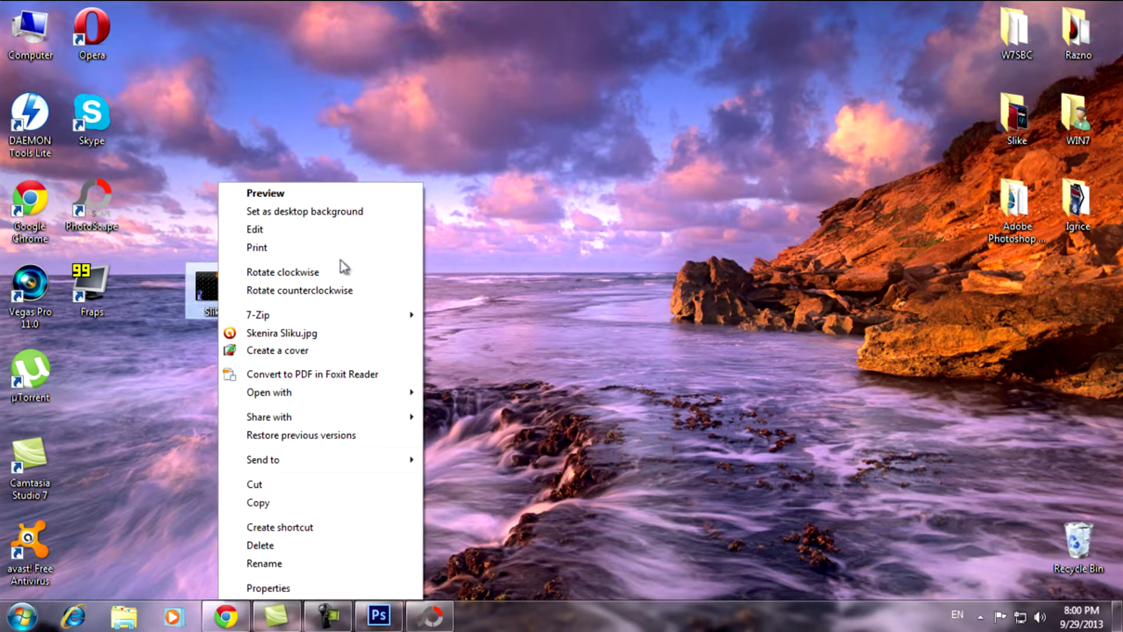
click(301, 563)
text(qada)
key(Return)
click(430, 615)
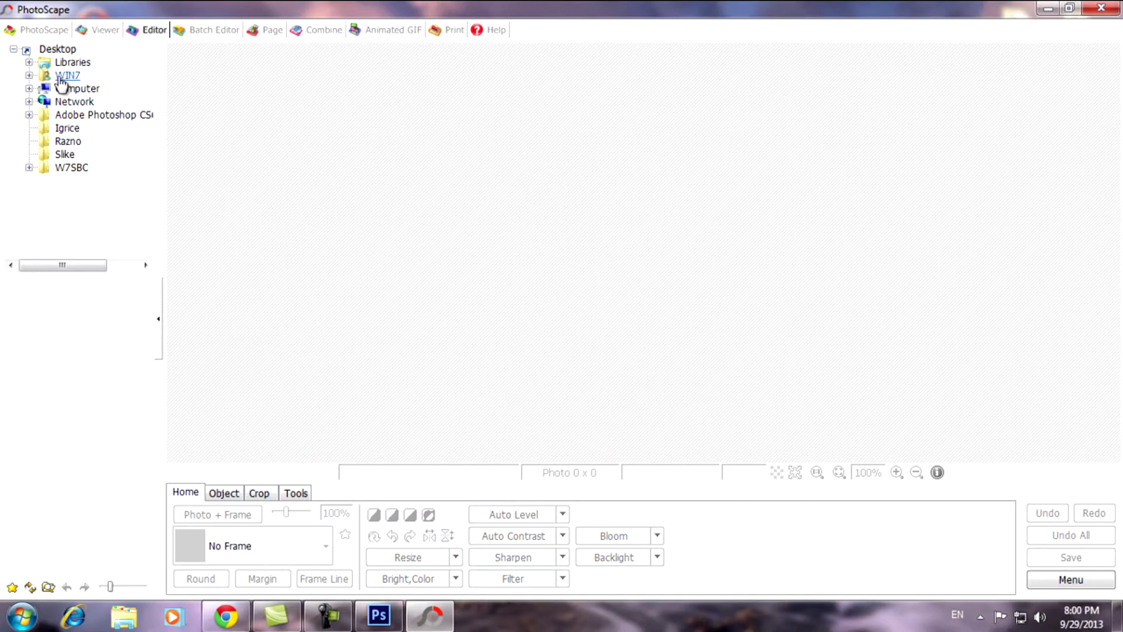
- Open qada.jpg in the PhotoScape Editor and add a text object from the Object tools
double_click(57, 50)
click(43, 288)
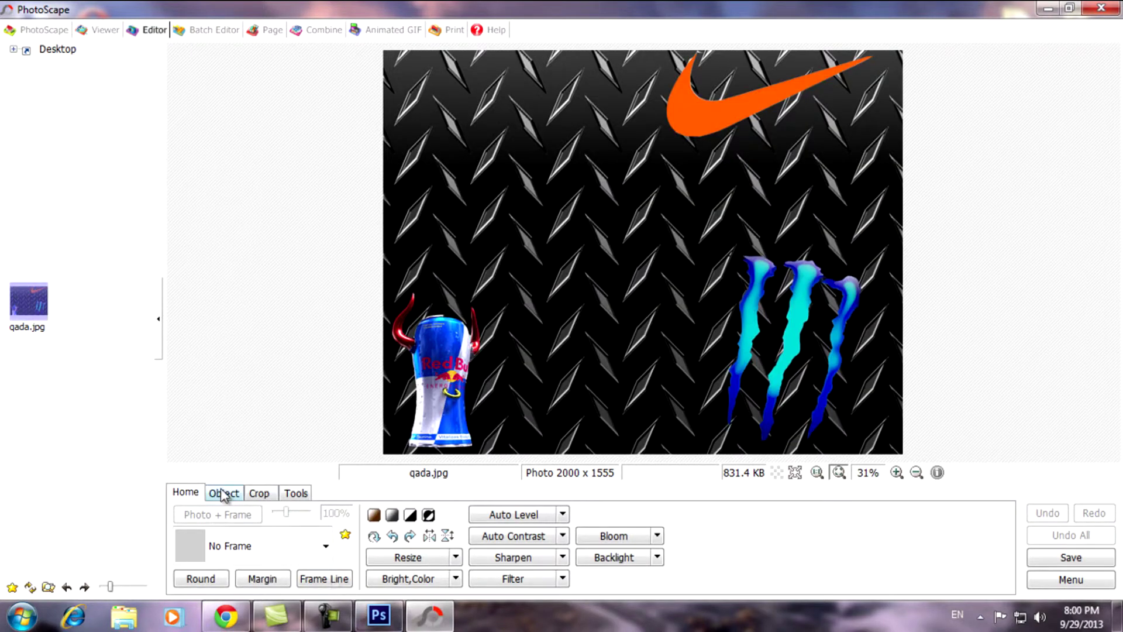
click(224, 494)
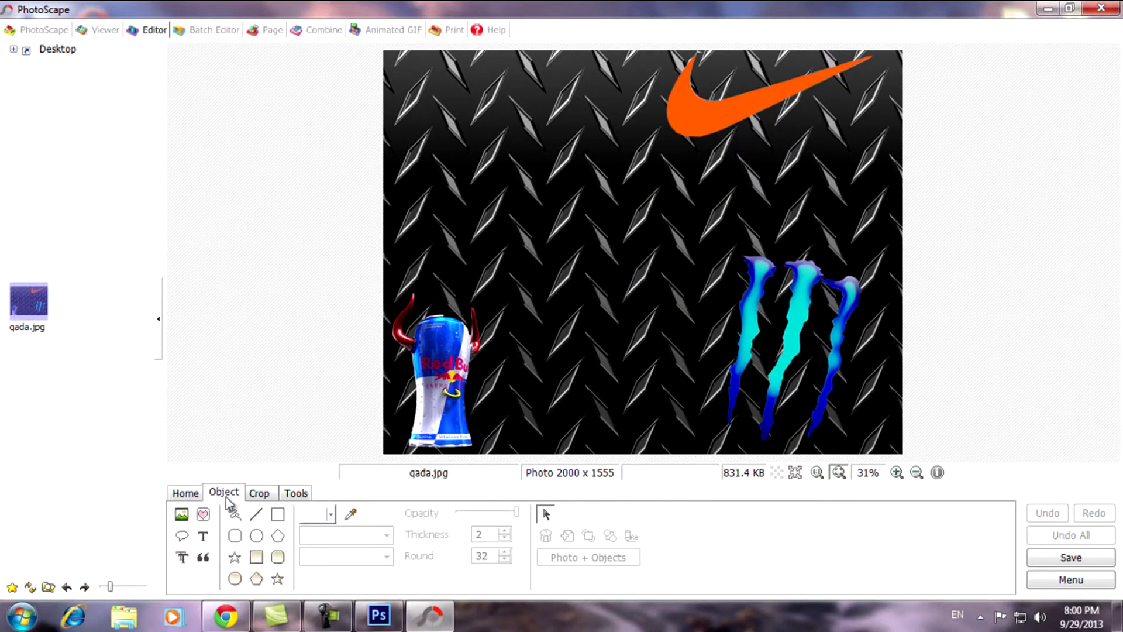
click(204, 543)
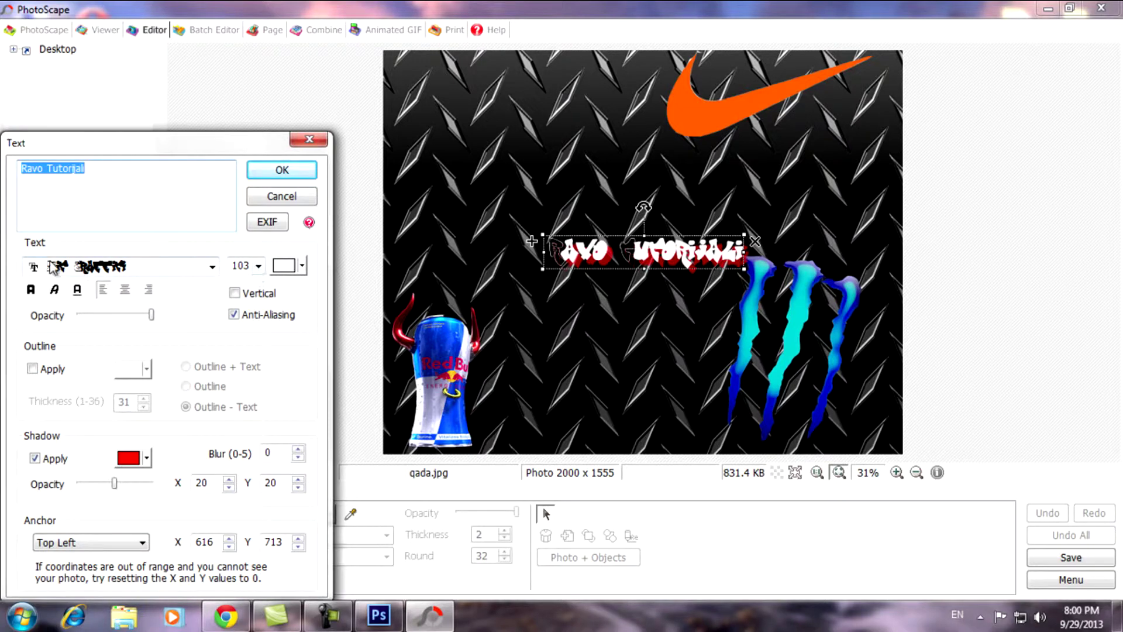
- Keep the graffiti font and make the title text bright green
click(212, 268)
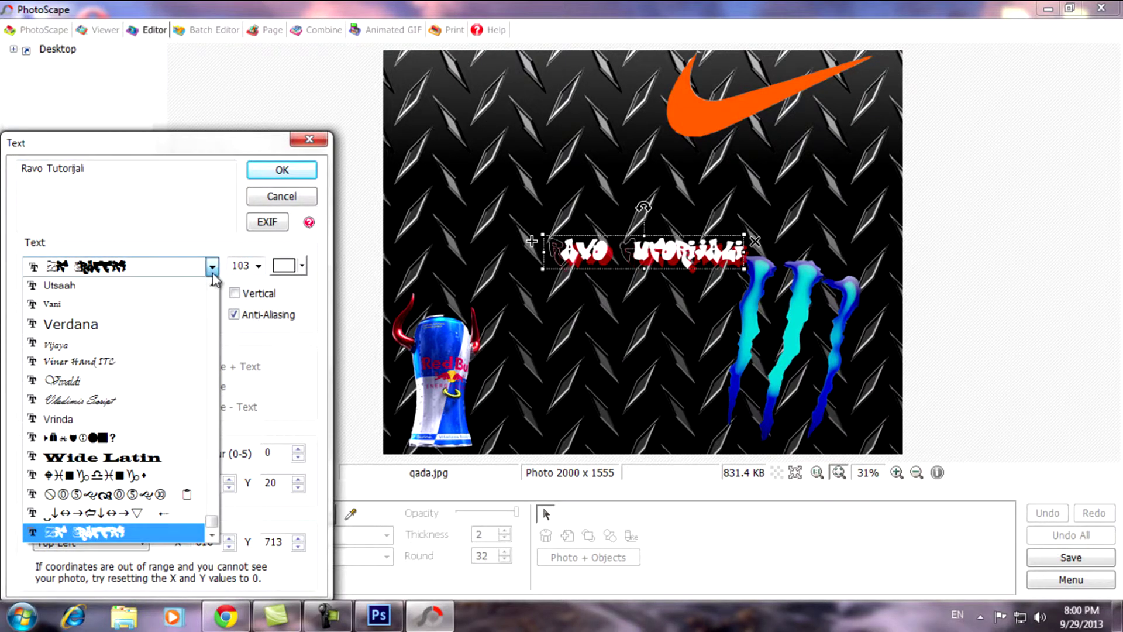
click(142, 533)
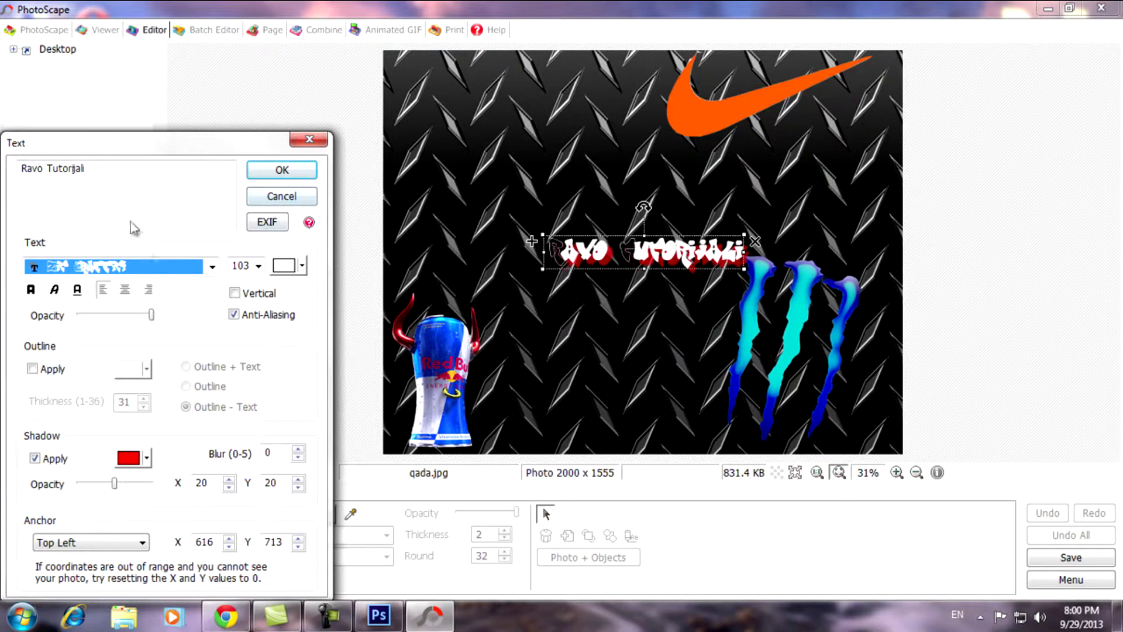
click(292, 270)
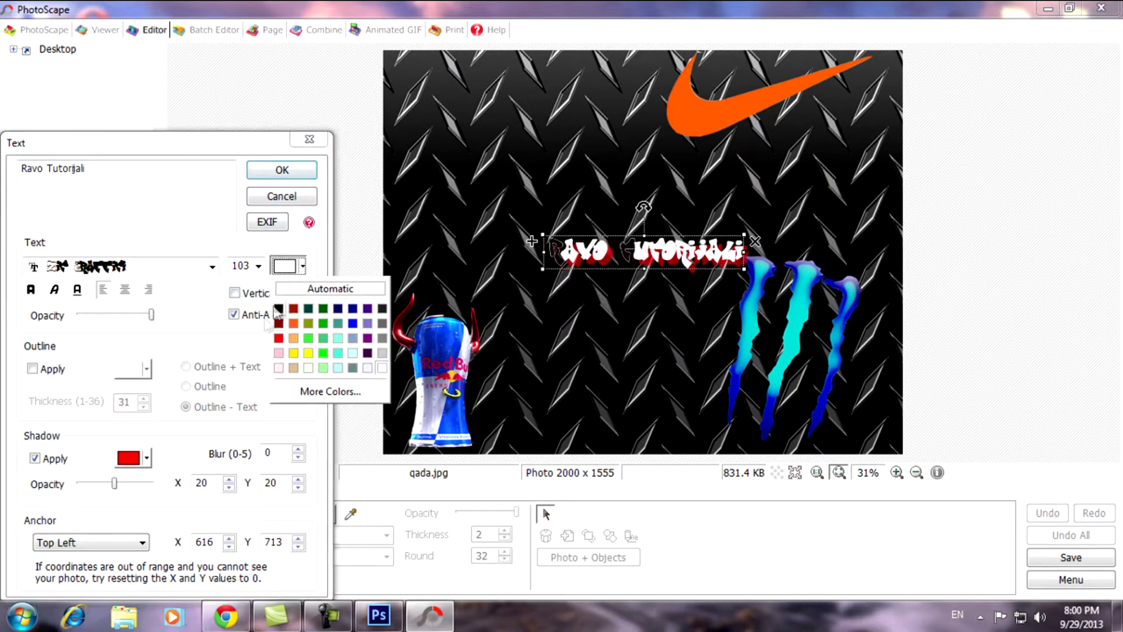
click(309, 339)
click(272, 270)
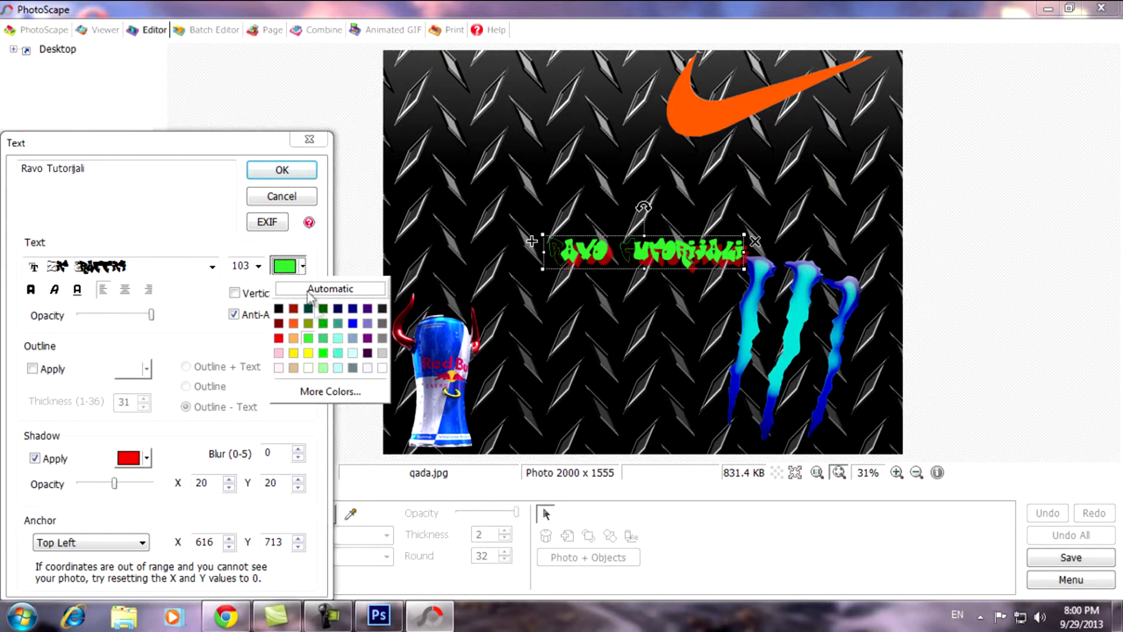
click(328, 362)
- Give the title a light cyan shadow, confirm, then move it up-left and enlarge it
click(143, 459)
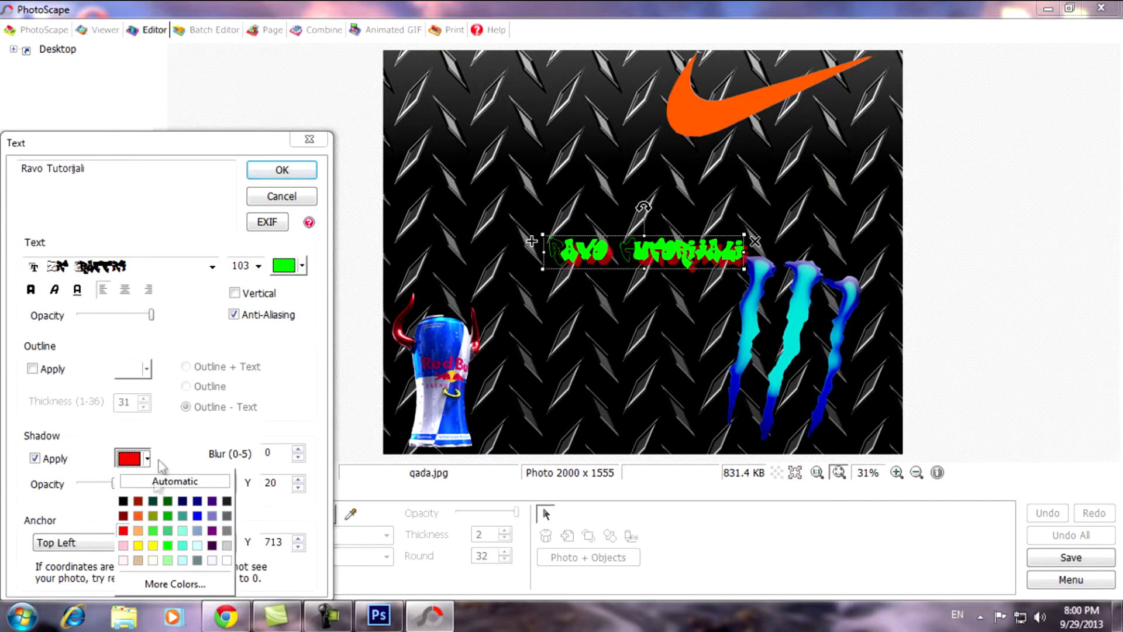
click(198, 516)
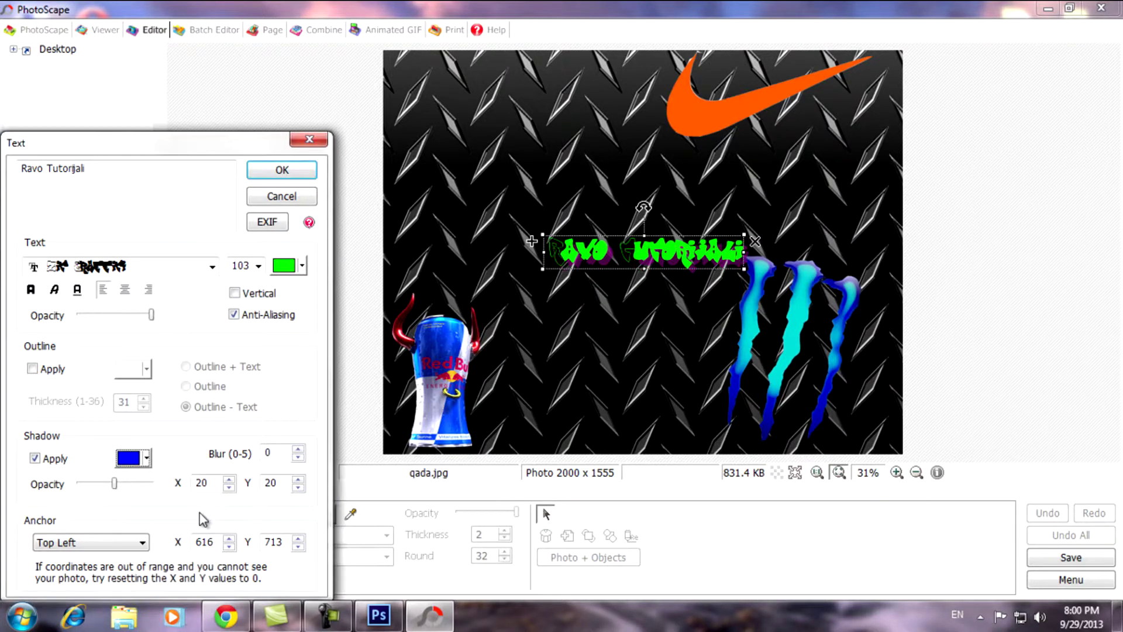
click(144, 459)
click(204, 546)
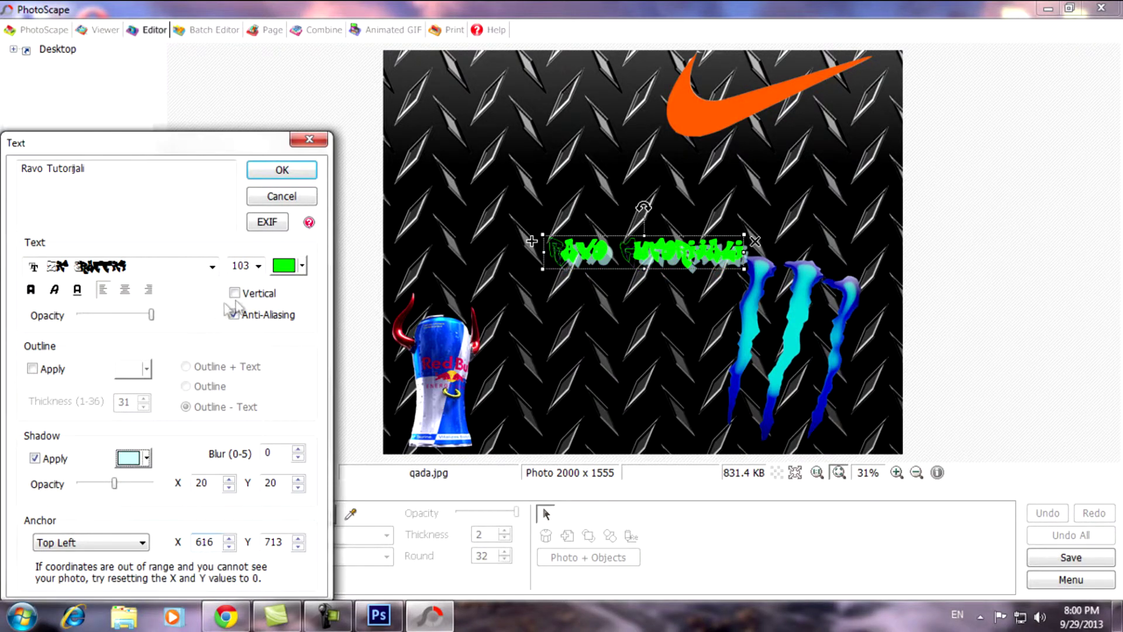
click(282, 169)
mouse_move(644, 236)
mouse_down()
mouse_move(599, 219)
mouse_move(599, 187)
mouse_up()
drag(670, 234, 628, 234)
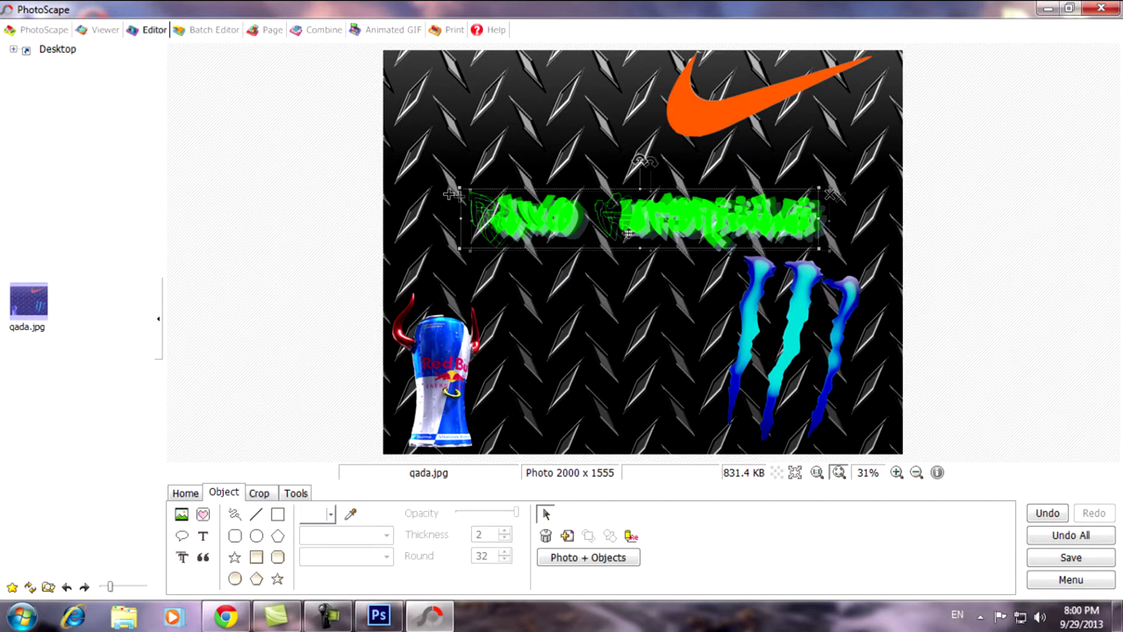
- Enlarge and stretch the green title wider across the image
drag(822, 220, 857, 222)
mouse_move(684, 211)
mouse_down()
mouse_move(672, 205)
mouse_move(691, 203)
mouse_up()
click(1015, 268)
- Save the banner as JPEG 'qada' on the Desktop, close PhotoScape, and recycle qada
click(1072, 557)
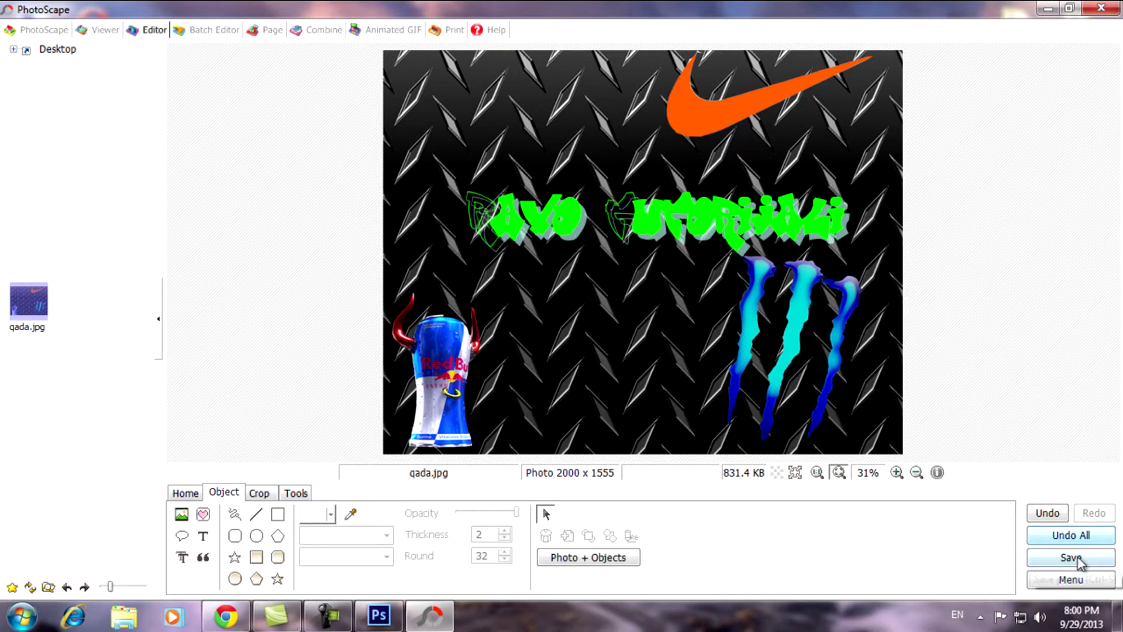
key(Escape)
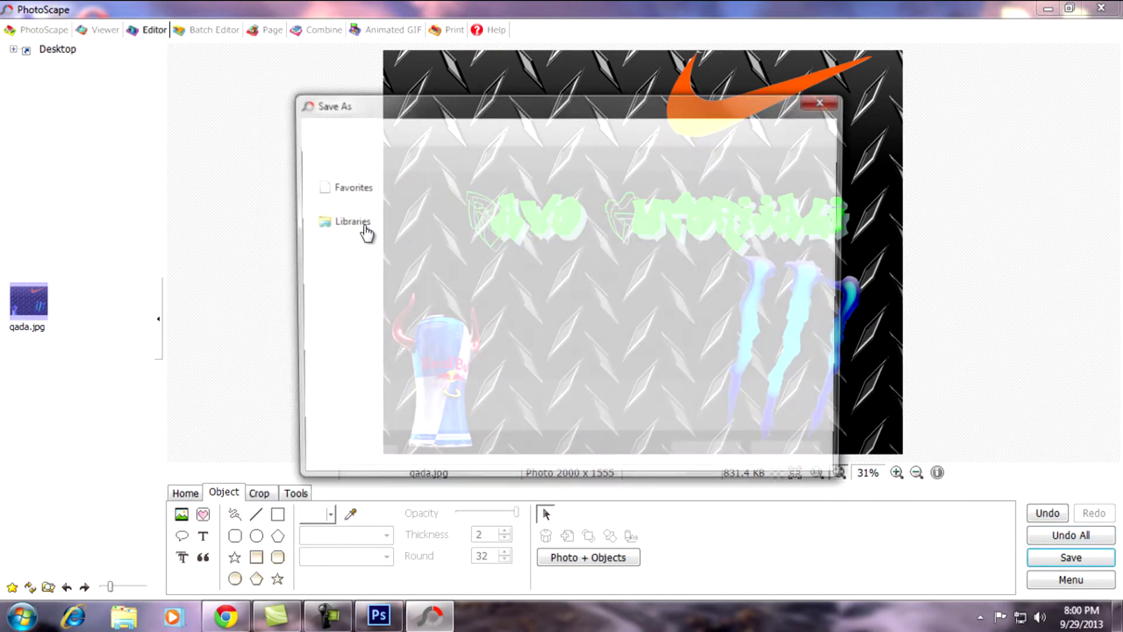
click(354, 204)
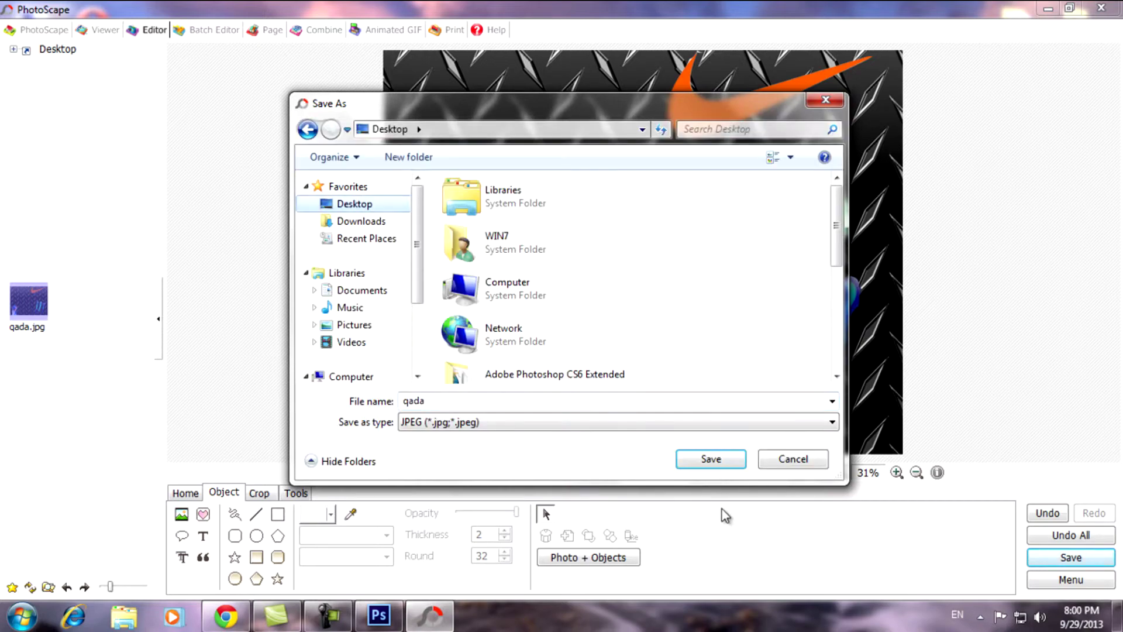
click(711, 459)
click(1102, 10)
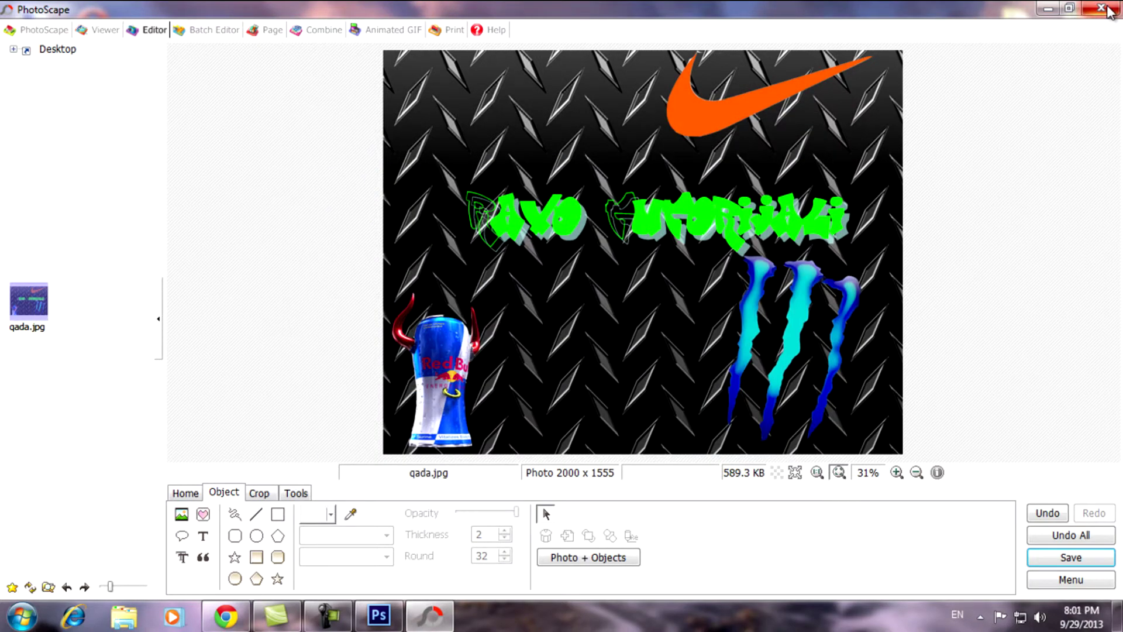
drag(215, 286, 1078, 544)
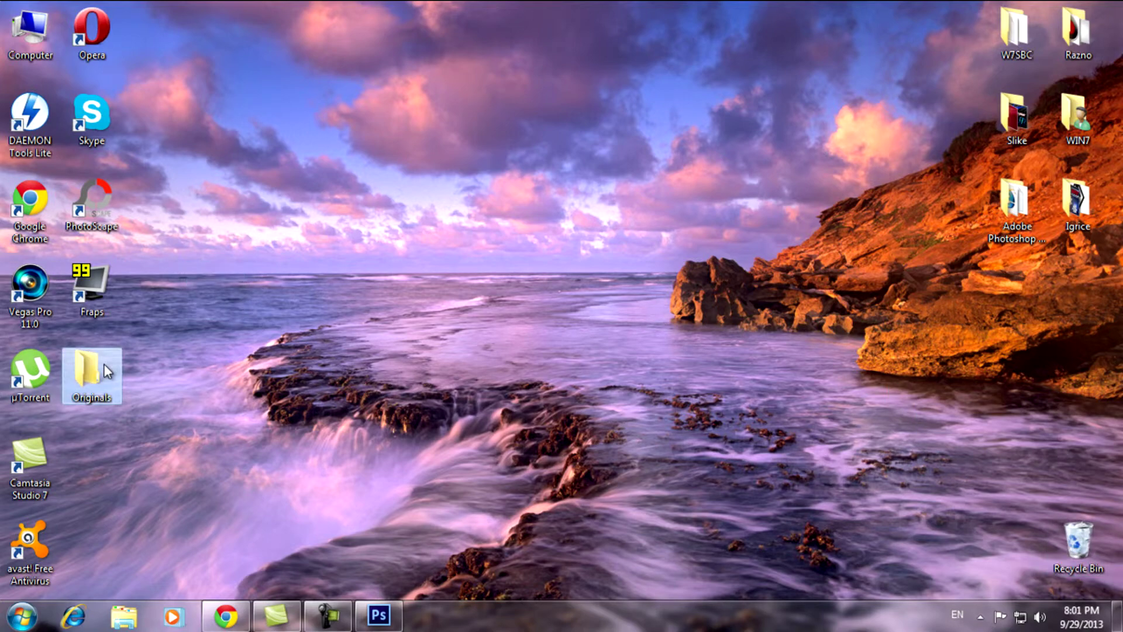
- View the original qada image in the Originals folder, then close the folder
drag(342, 200, 368, 270)
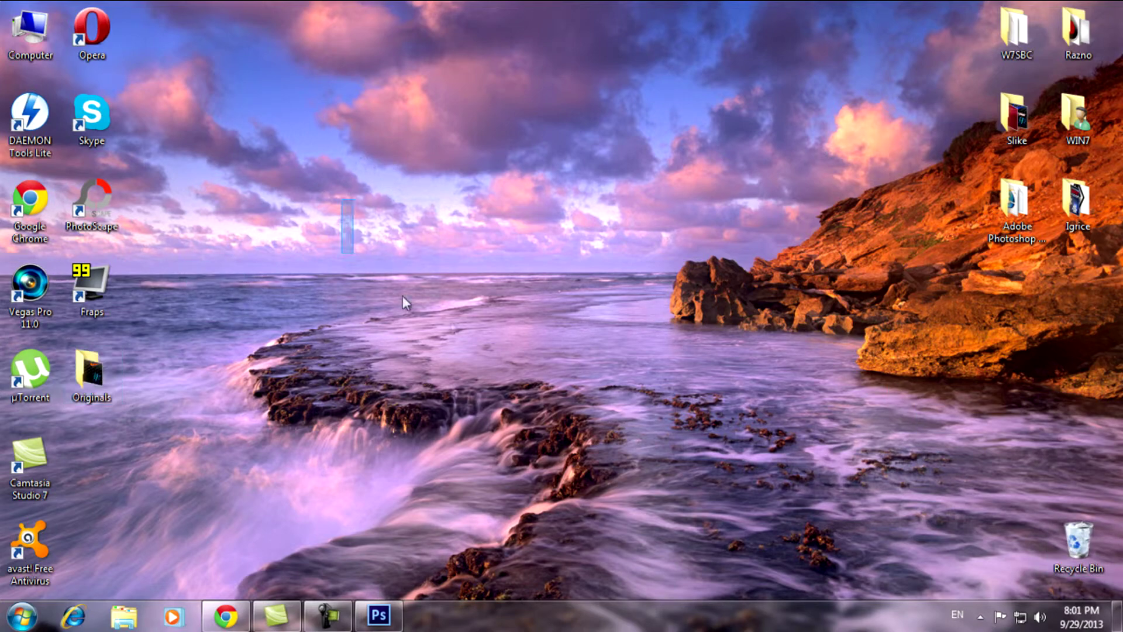
double_click(91, 381)
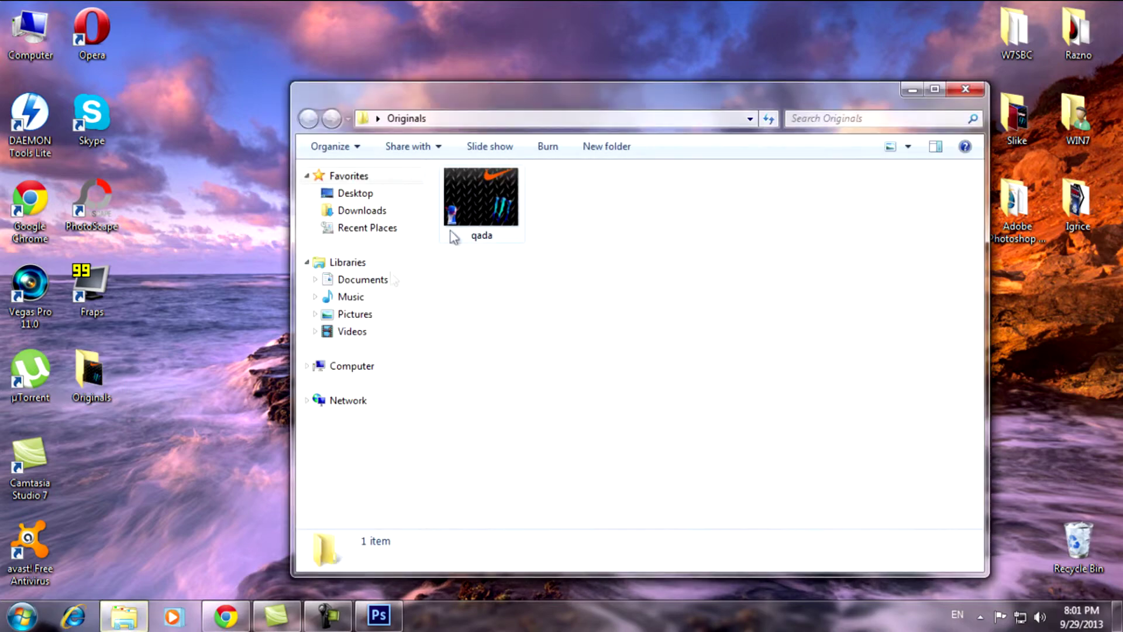
drag(482, 202, 502, 251)
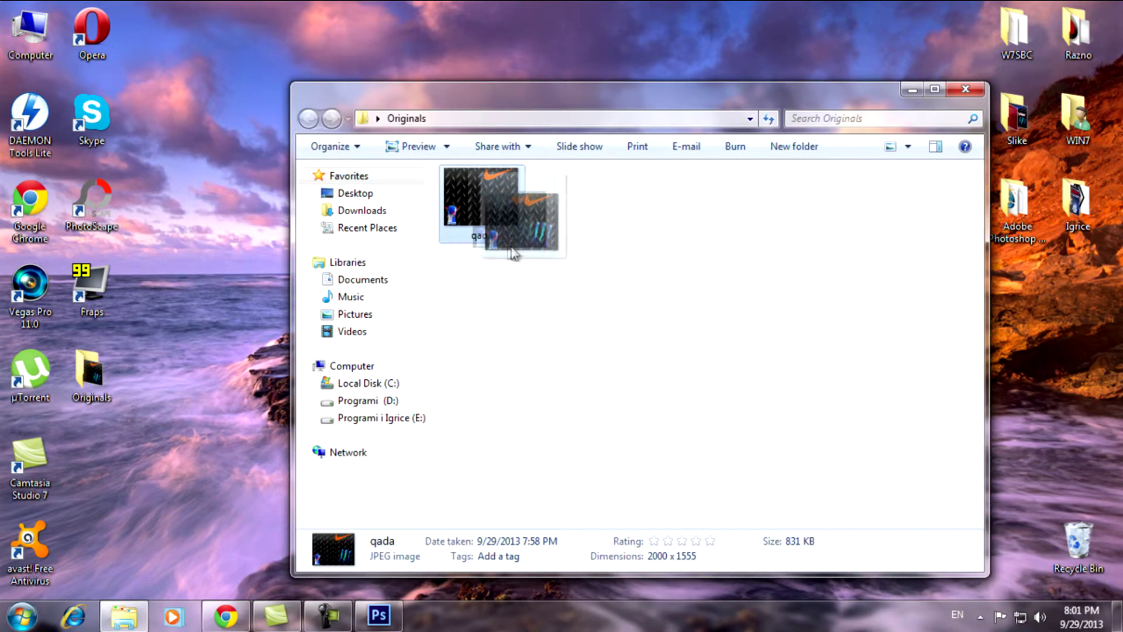
double_click(465, 193)
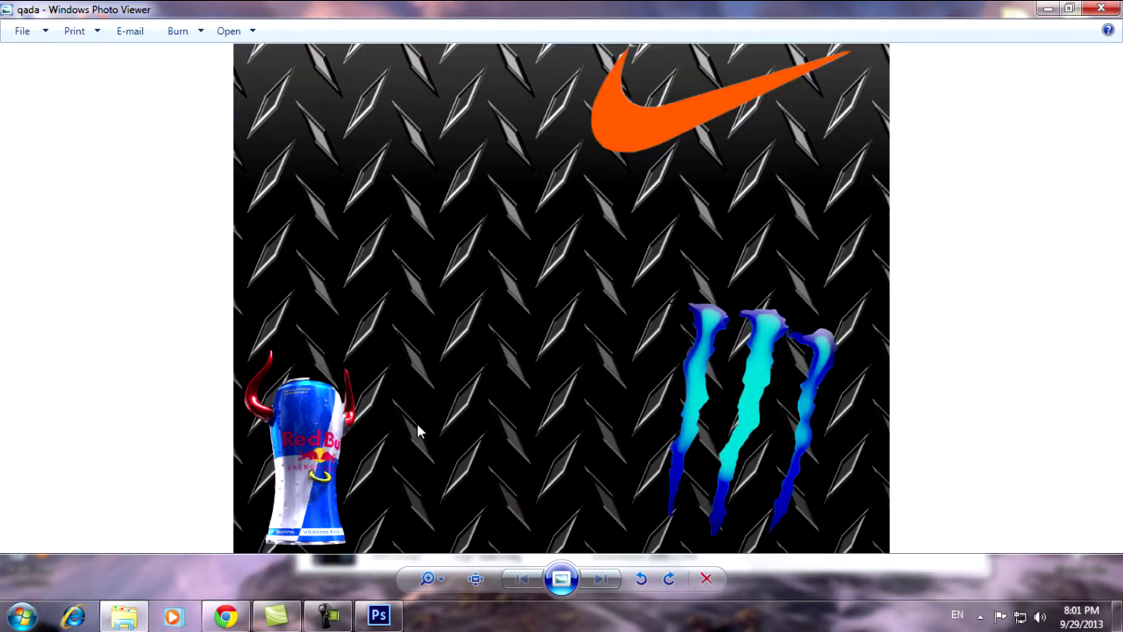
click(1092, 15)
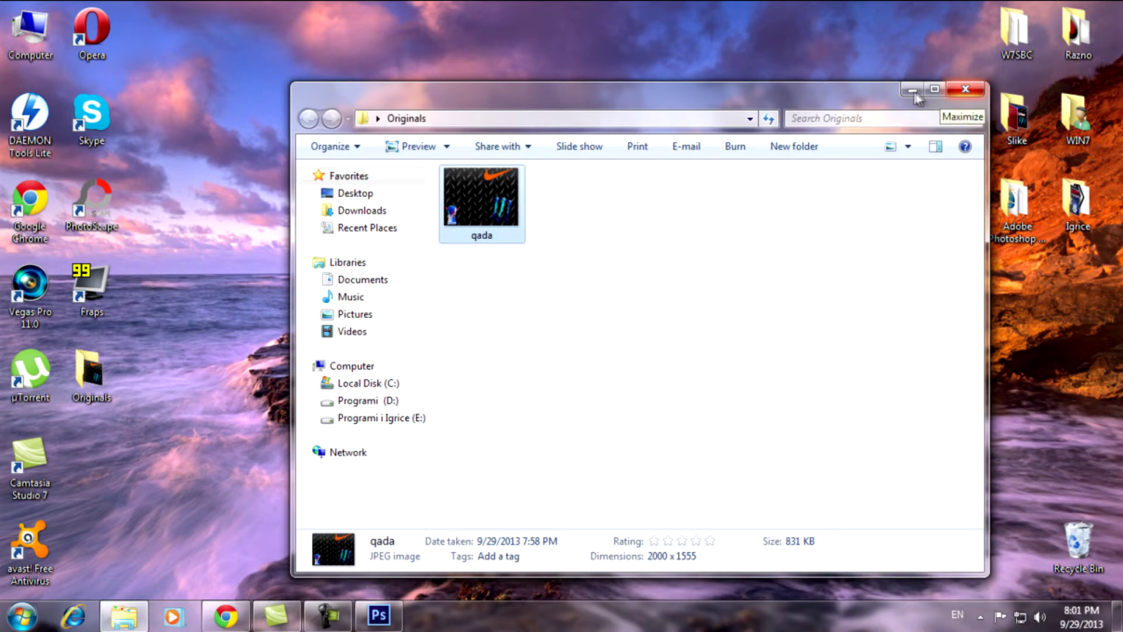
click(966, 89)
- Drag qada from the Recycle Bin back onto the desktop
double_click(1079, 553)
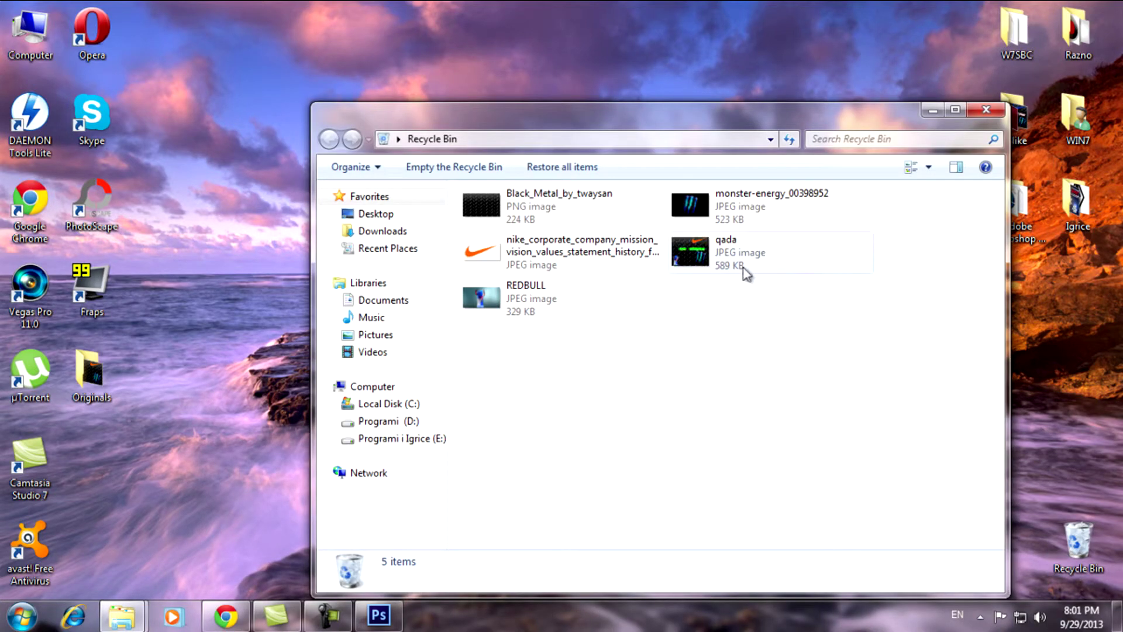
drag(708, 257, 211, 223)
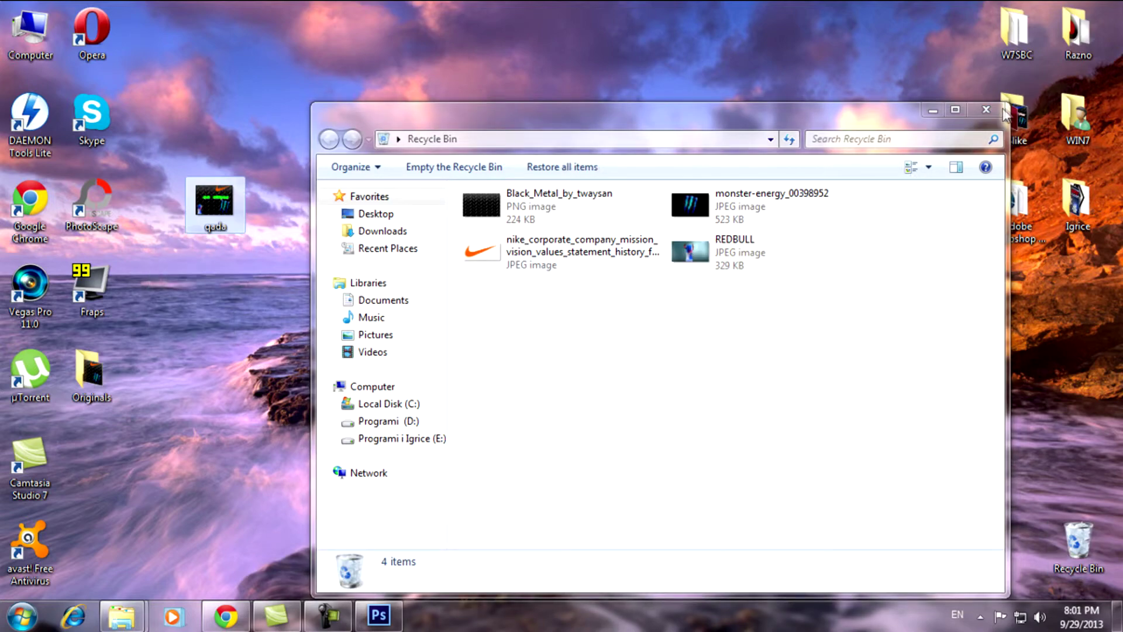
key(alt+F4)
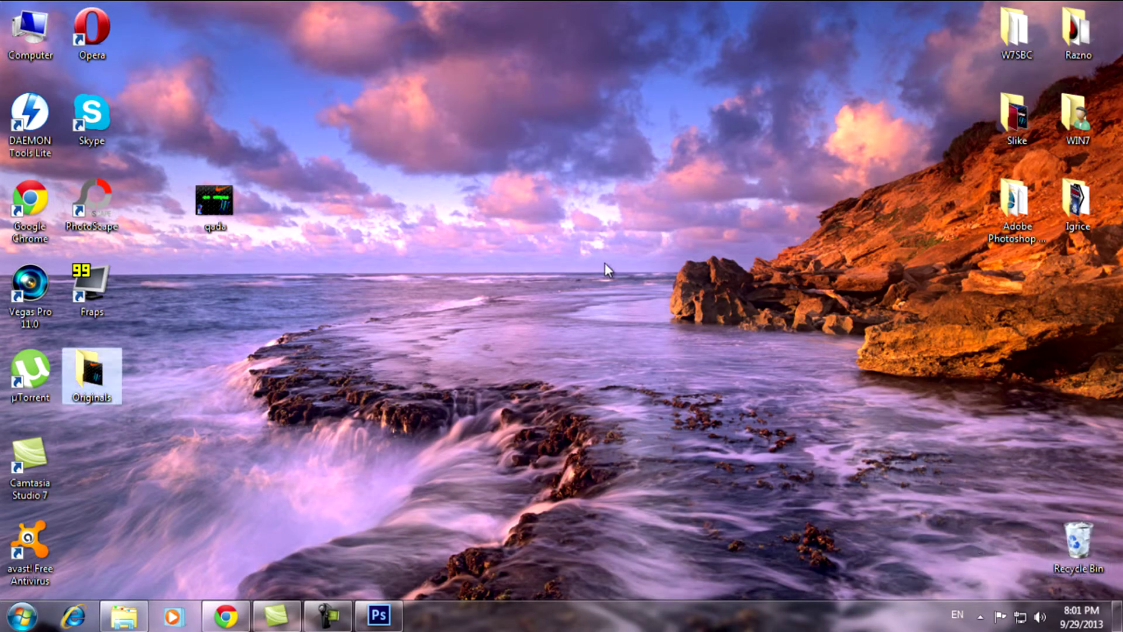
- Preview the finished qada banner in Windows Photo Viewer, then place its icon below Fraps
double_click(218, 210)
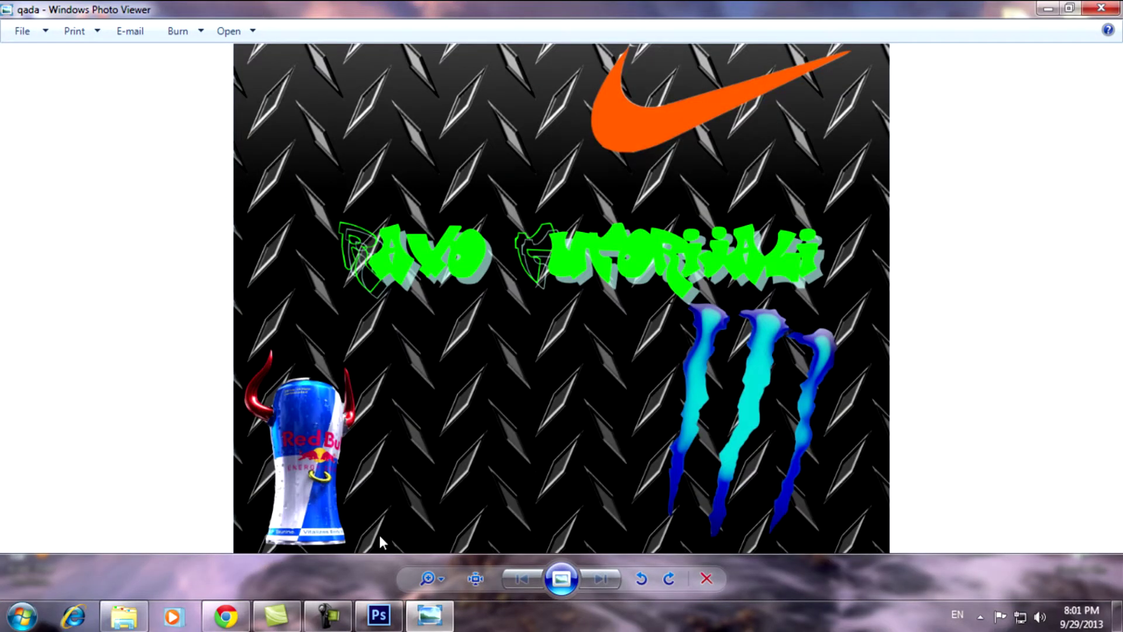
click(1117, 13)
drag(223, 204, 985, 364)
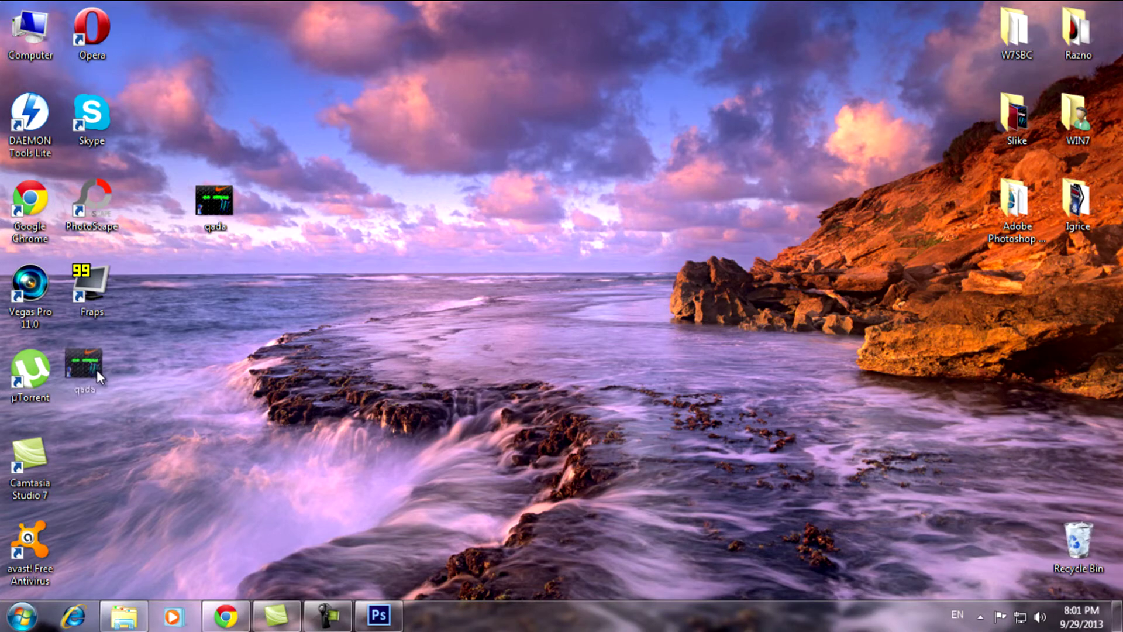
drag(93, 365, 94, 368)
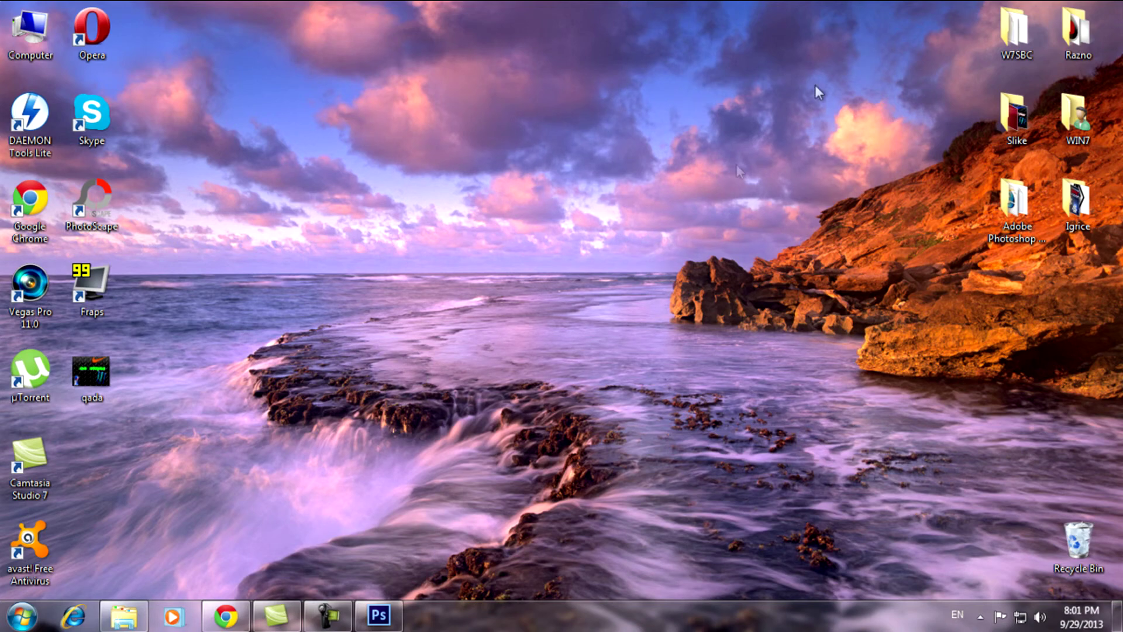
click(328, 615)
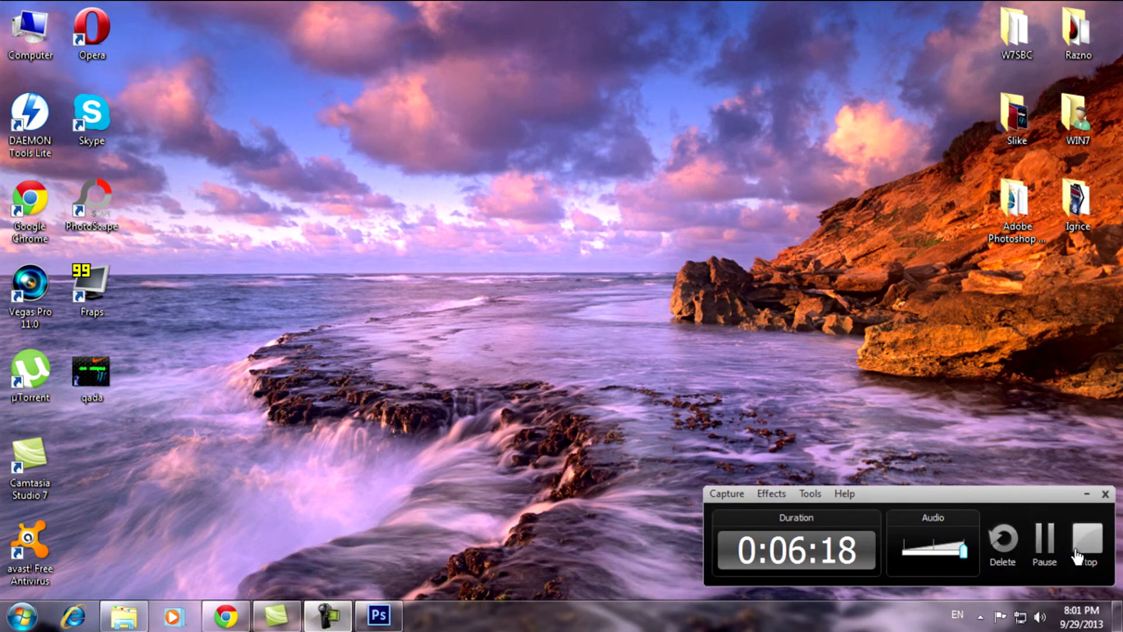